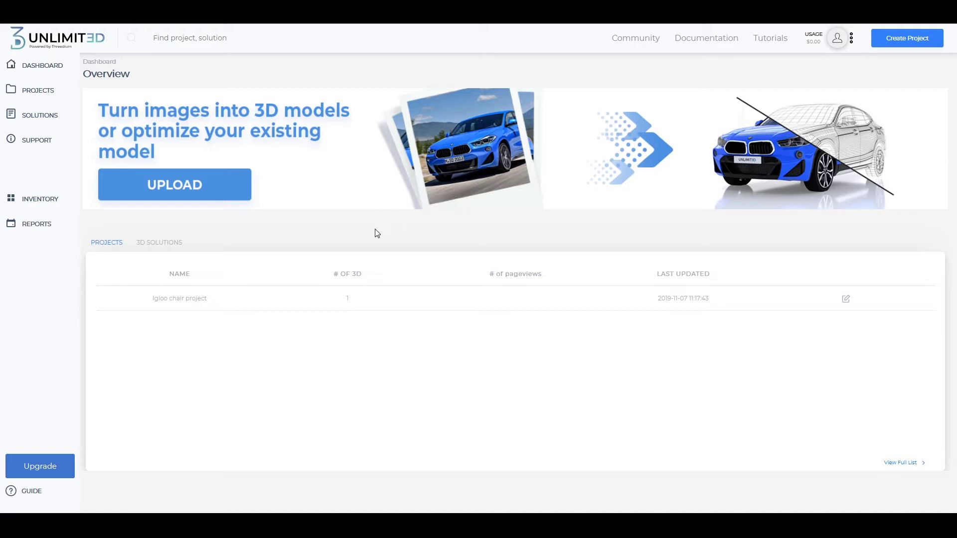
Step: Attach the 'Igloo chair - 3D model' zip to a new upload and enter 'This is your description'
left_click(183, 186)
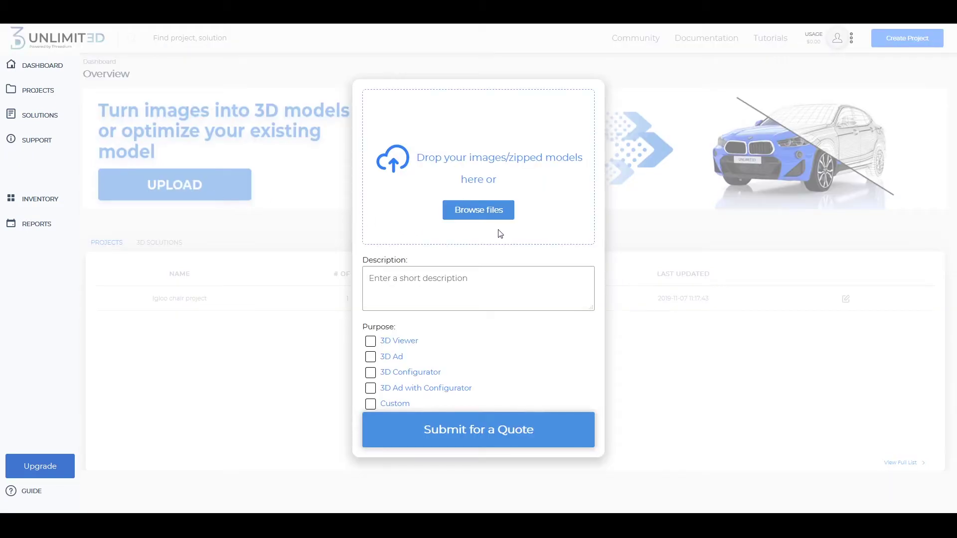
left_click(470, 210)
left_click(262, 61)
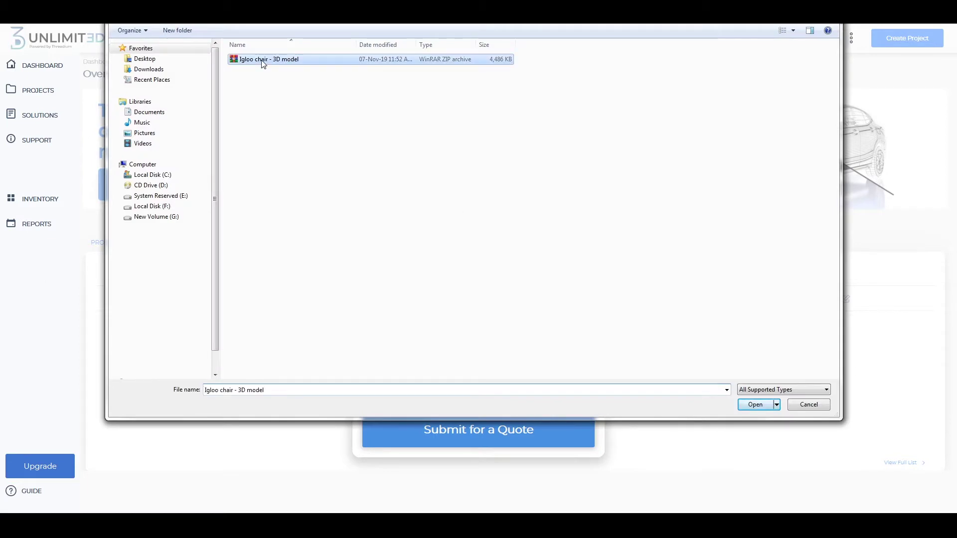
left_click(750, 406)
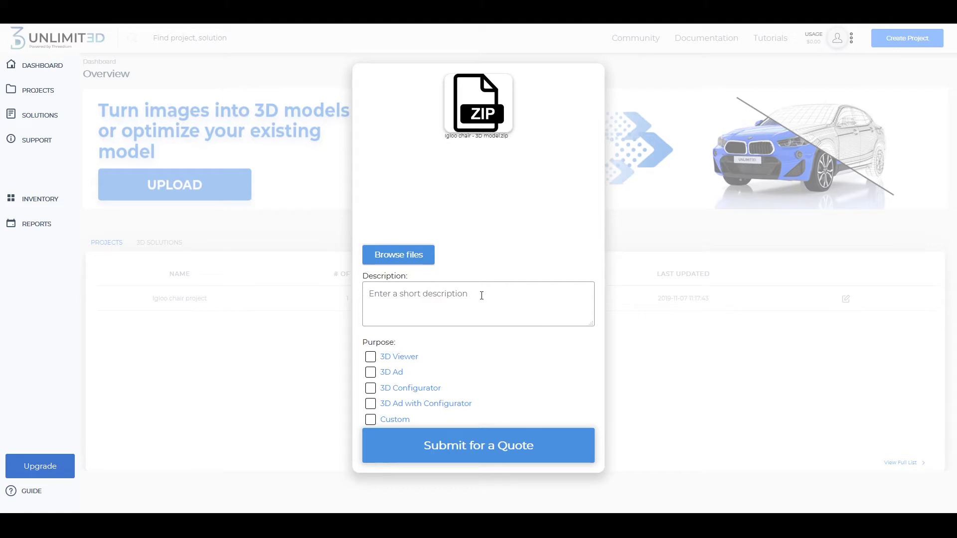
type("This is your description")
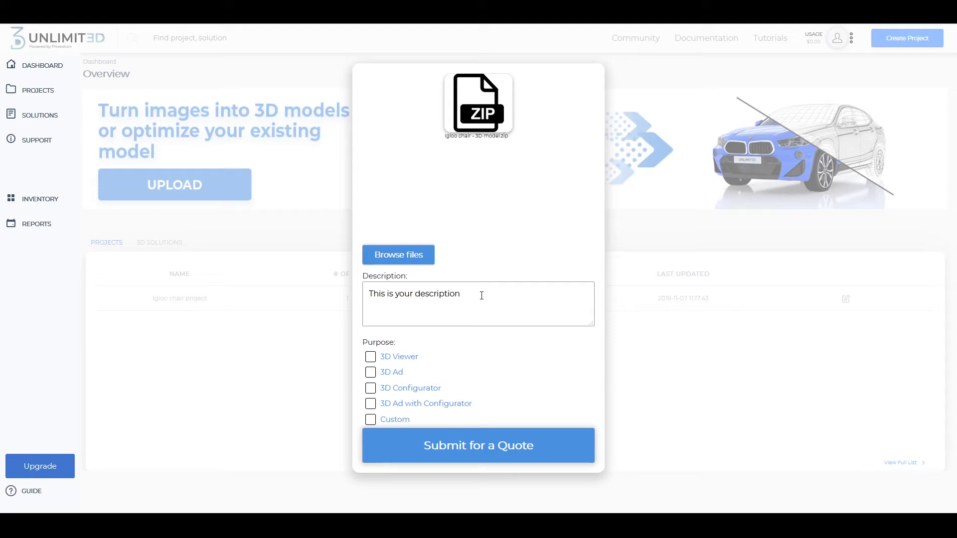
Step: Mark the upload for 3D Viewer and 3D Configurator, submit it for a quote, and open the Igloo chair project
left_click(370, 359)
left_click(370, 391)
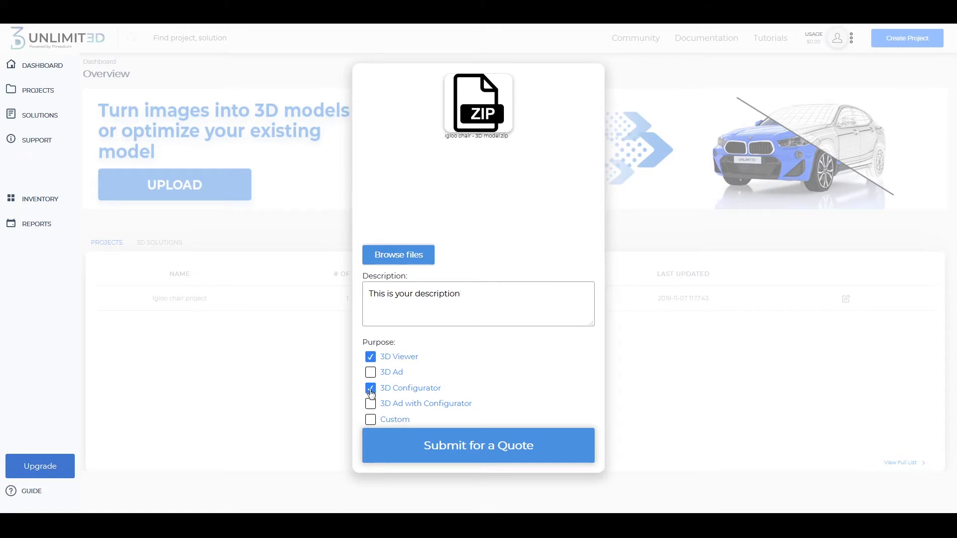
left_click(473, 445)
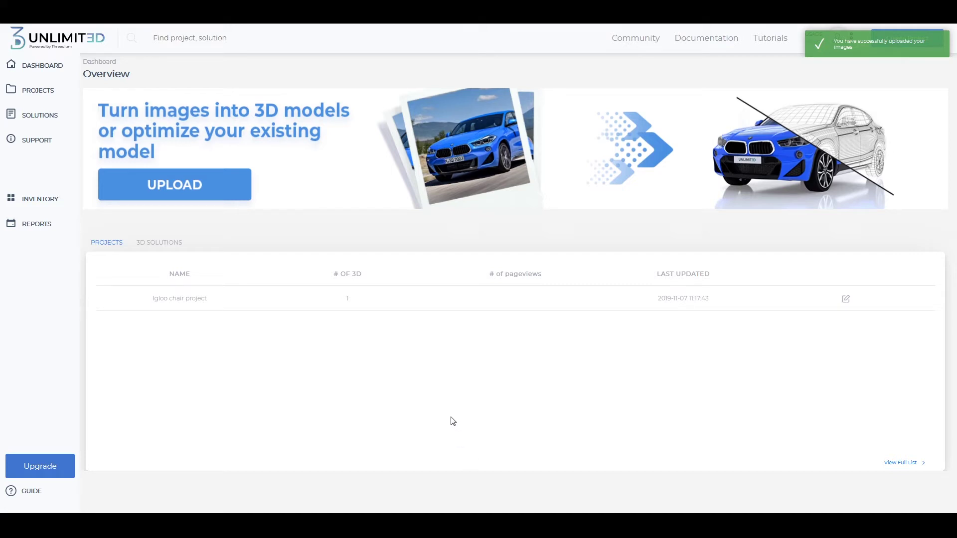
left_click(182, 301)
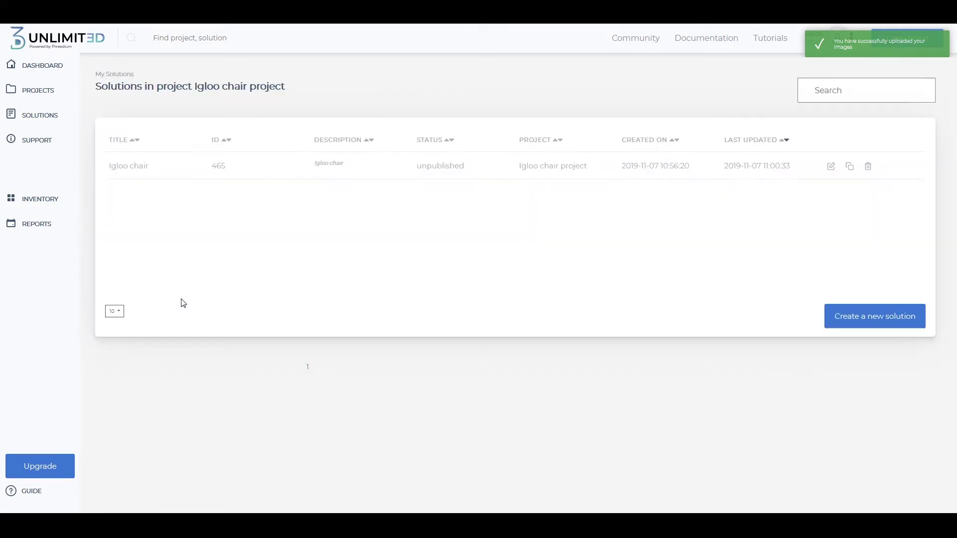
Step: Open the Igloo chair solution in the editor, orbit to a front view, and save 'chair demo'
left_click(137, 170)
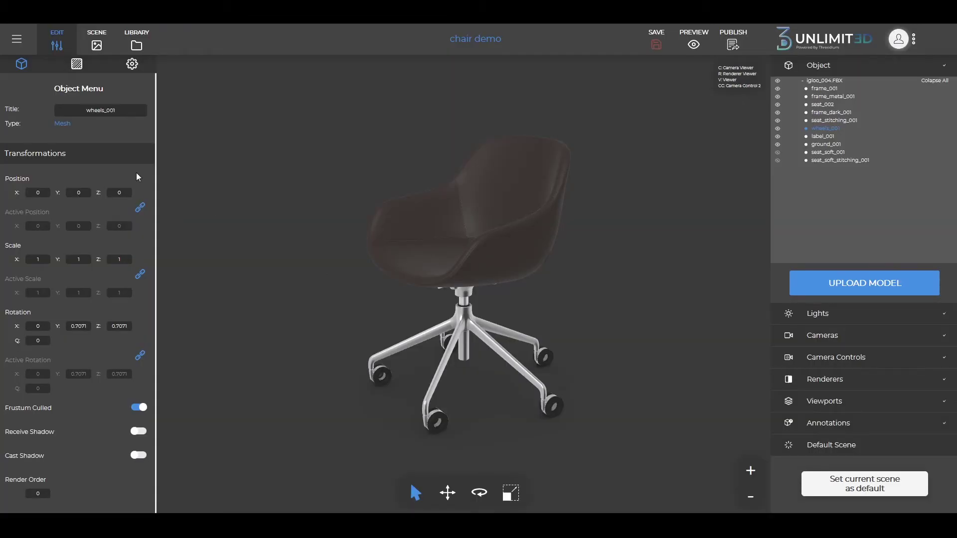
left_click_drag(567, 312, 516, 334)
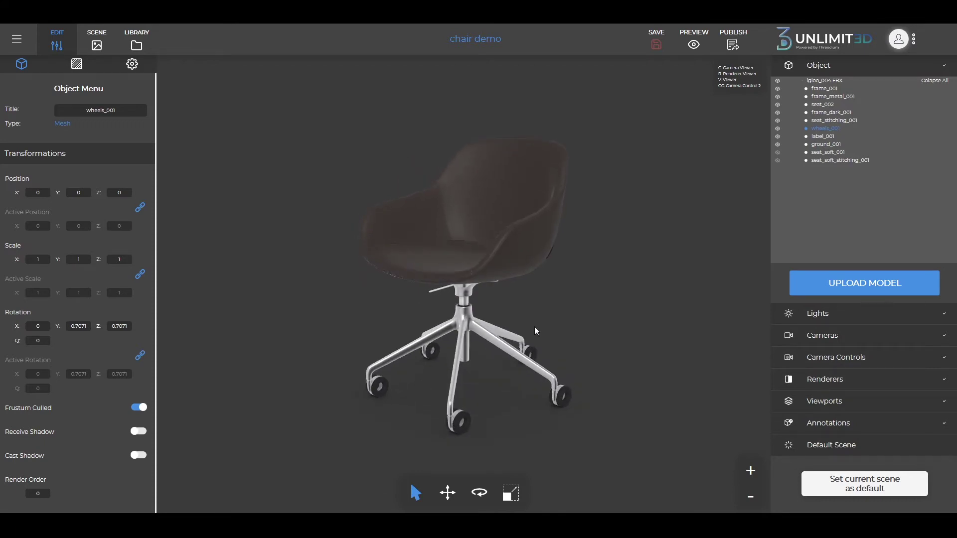
left_click(658, 51)
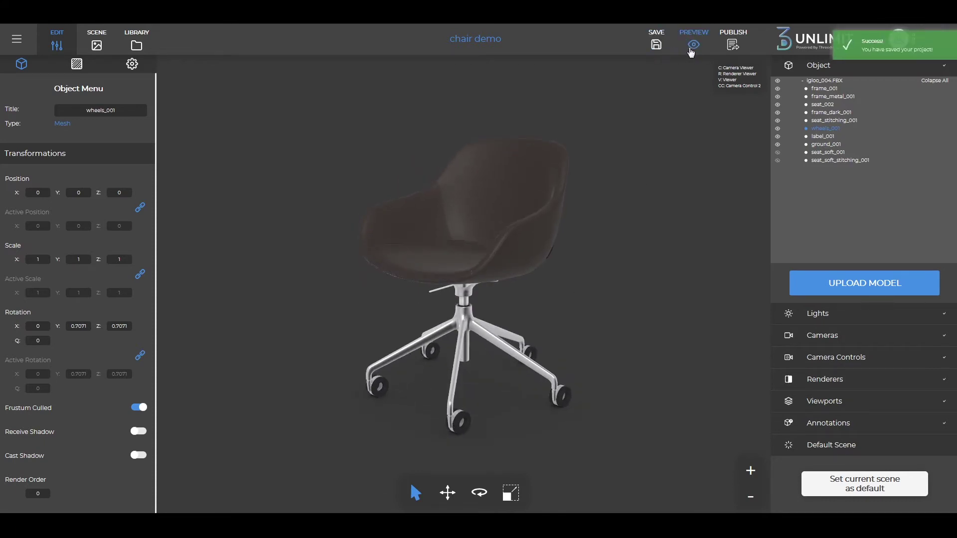
Step: Preview the chair demo, turning the chair to its back and front, then go to Publish
left_click(696, 48)
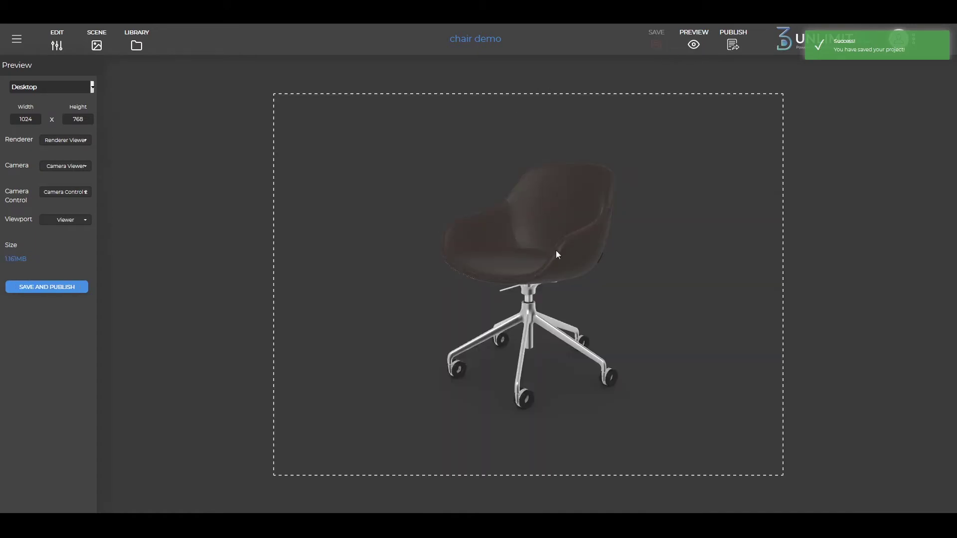
mouse_move(579, 276)
left_mouse_down()
mouse_move(471, 288)
mouse_move(566, 278)
left_mouse_up()
left_click_drag(457, 267, 607, 289)
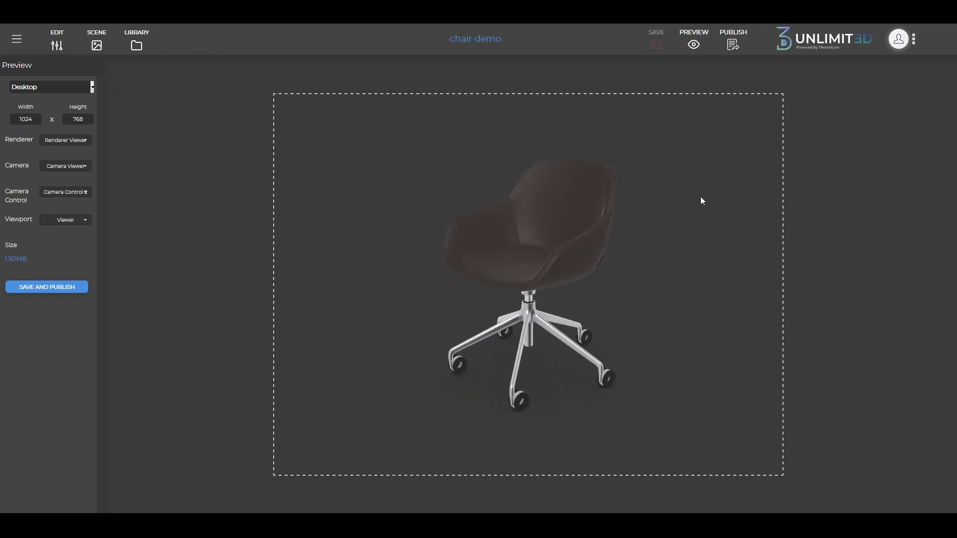
left_click(730, 49)
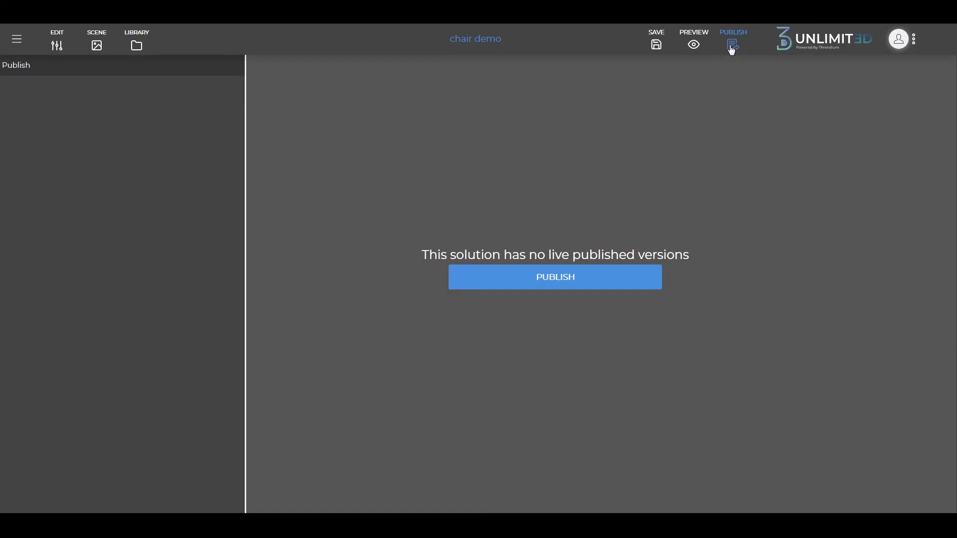
Step: Save and publish chair demo live, then load the published version and orbit to a rear view
left_click(558, 289)
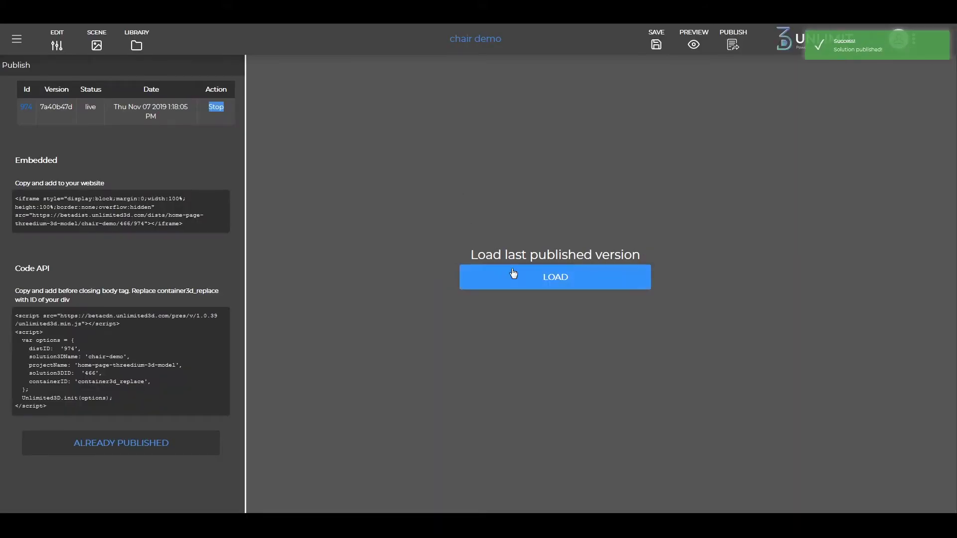
left_click(516, 287)
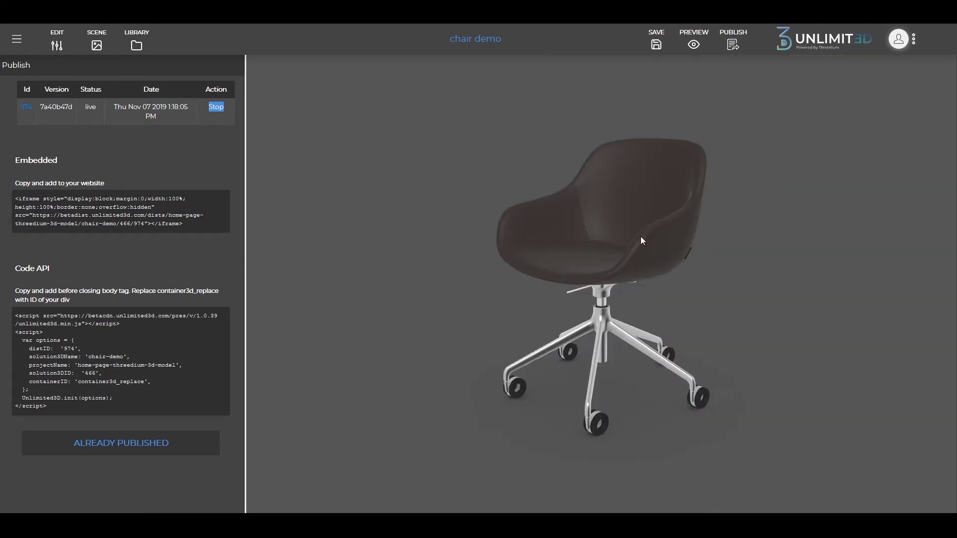
mouse_move(642, 241)
left_mouse_down()
mouse_move(678, 252)
mouse_move(516, 257)
mouse_move(717, 254)
mouse_move(476, 249)
mouse_move(756, 255)
mouse_move(576, 241)
mouse_move(707, 241)
mouse_move(628, 238)
left_mouse_up()
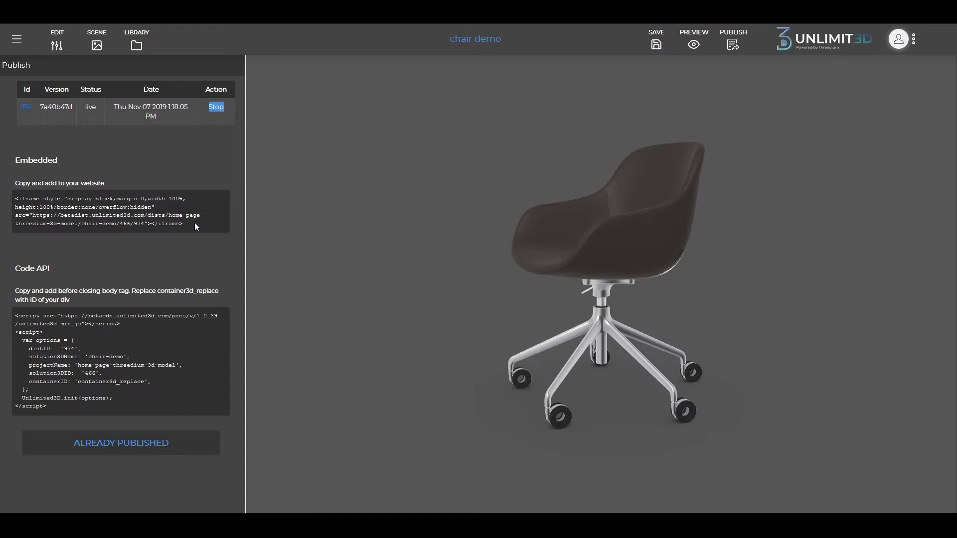
Step: Highlight the iframe embed code and the Code API script snippets on the publish page
left_click_drag(18, 198, 202, 230)
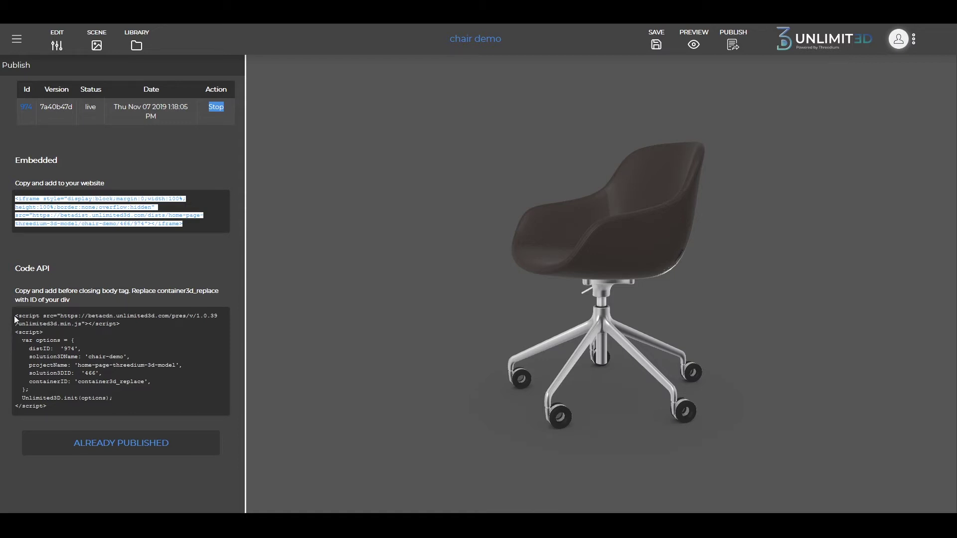
left_click_drag(15, 316, 103, 414)
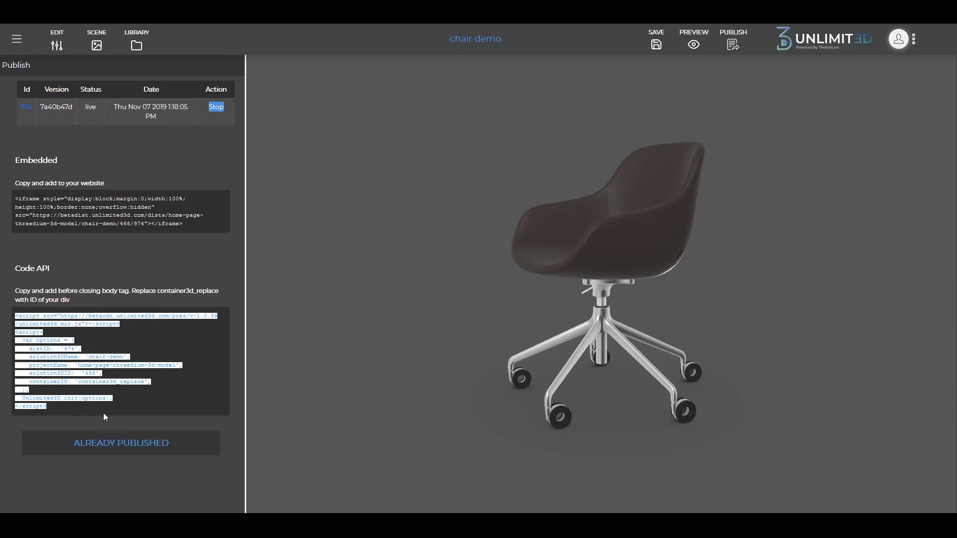
left_click(234, 391)
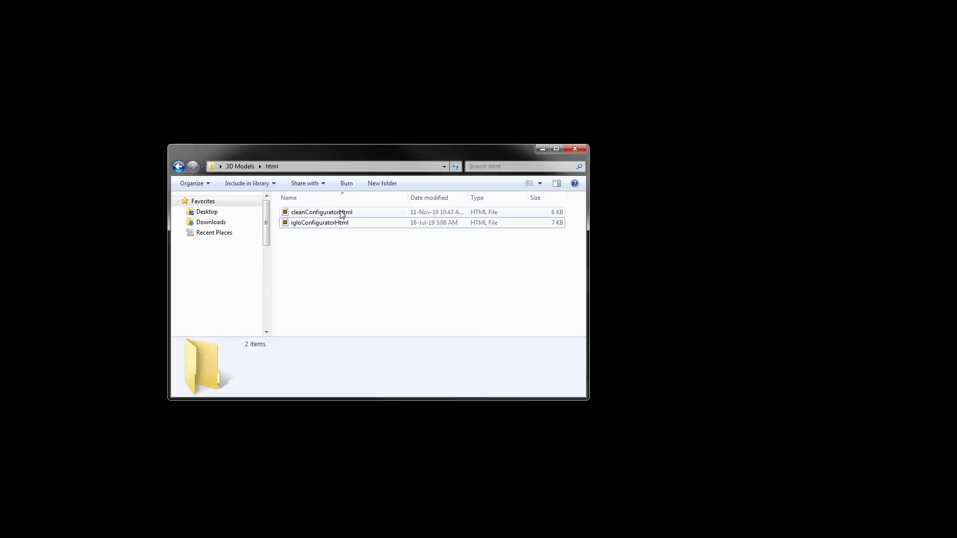
Step: Open the cleanConfiguratorHtml file from Explorer in Firefox
left_click(343, 213)
right_click(338, 213)
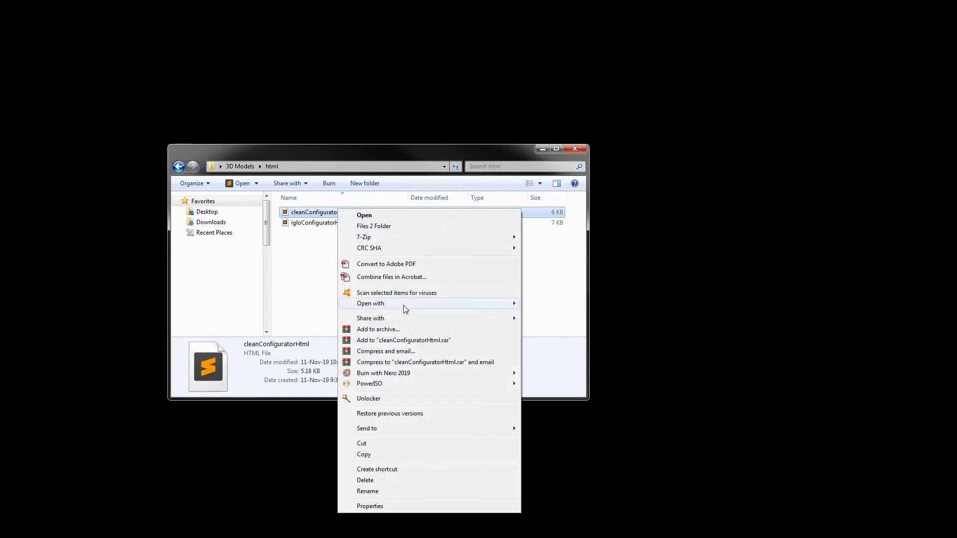
mouse_move(402, 304)
left_click(588, 302)
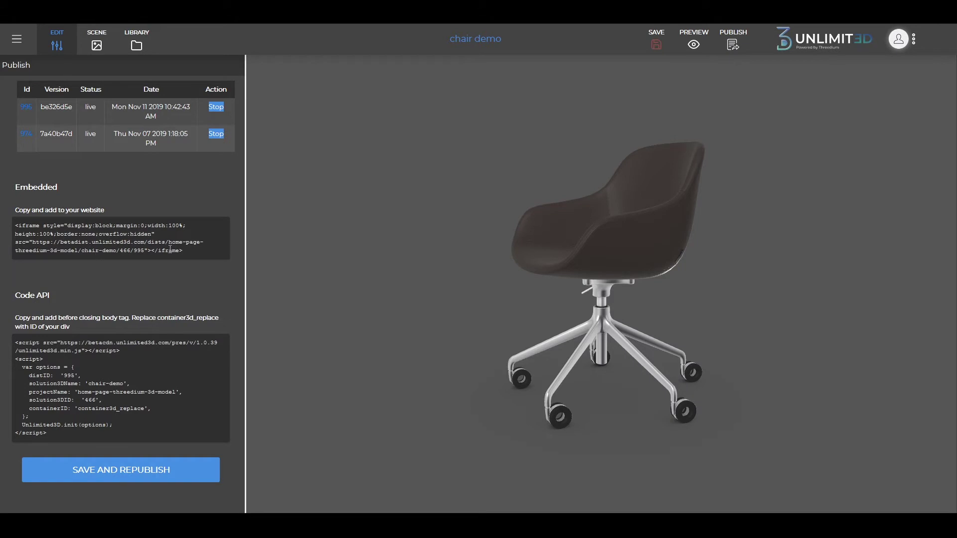
Step: Copy the new iframe embed code and paste it into the placeholder3d div
left_click_drag(198, 254, 15, 227)
right_click(47, 229)
left_click(57, 238)
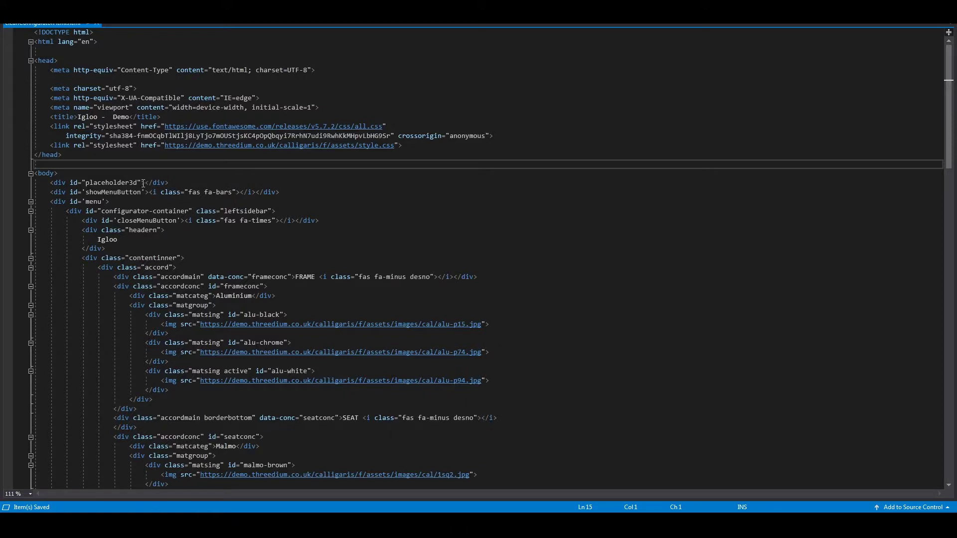
left_click(143, 183)
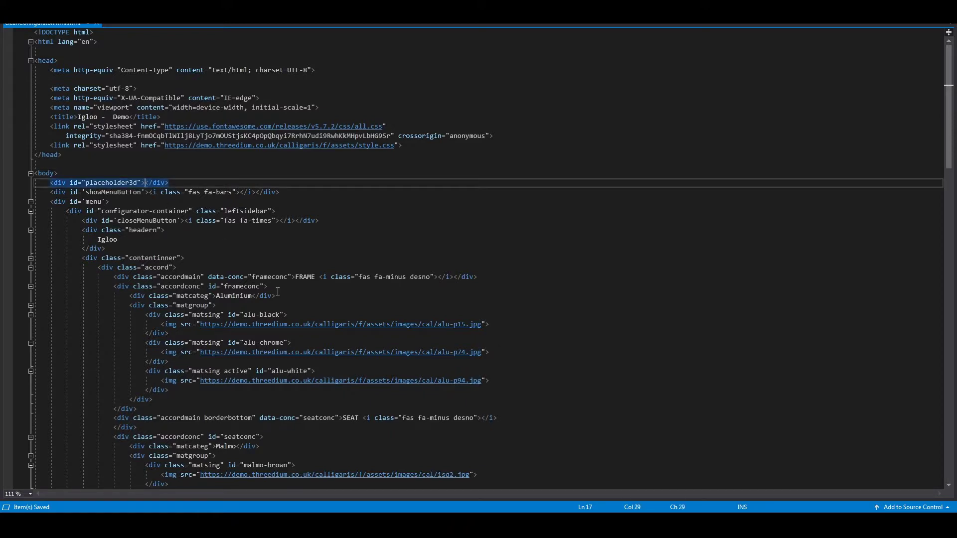
key("ctrl+v")
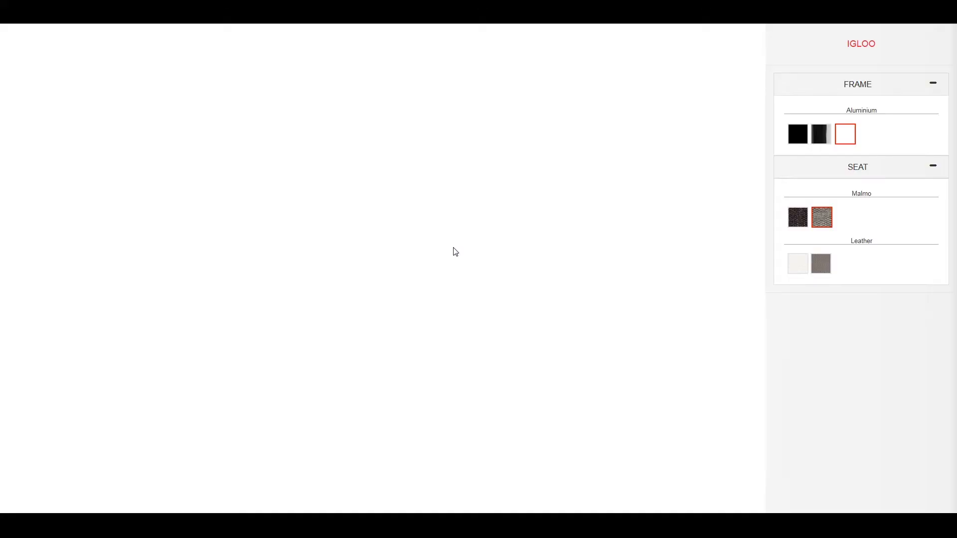
Step: Rotate the chair in the browser configurator to confirm the model loaded
left_click_drag(453, 247, 349, 202)
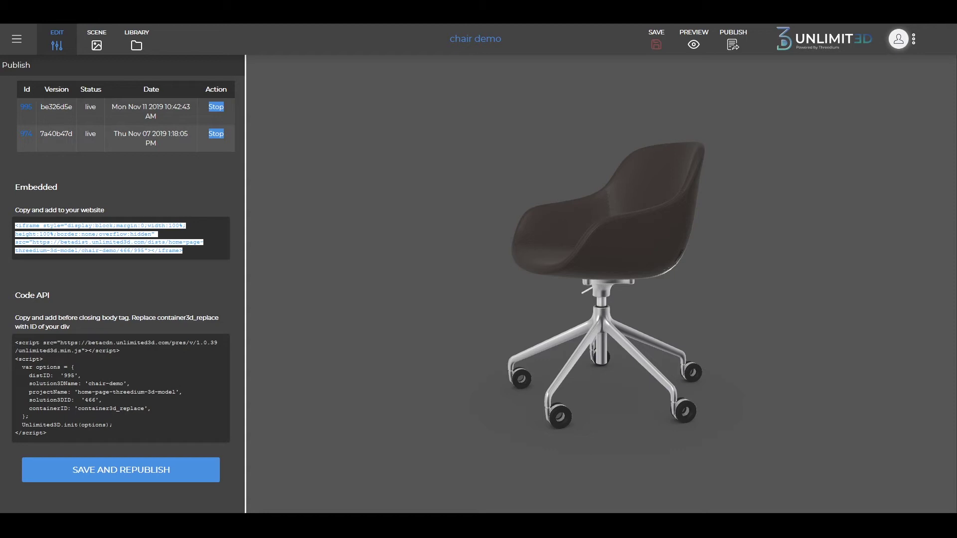
Step: Select and copy the chair demo's Code API script block from the publish page
left_click_drag(56, 433, 19, 358)
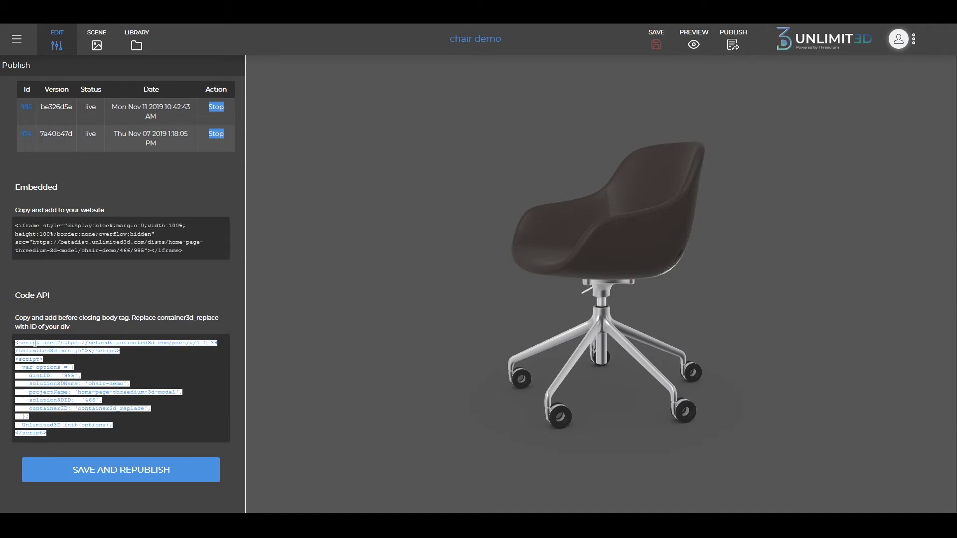
right_click(34, 343)
left_click(72, 352)
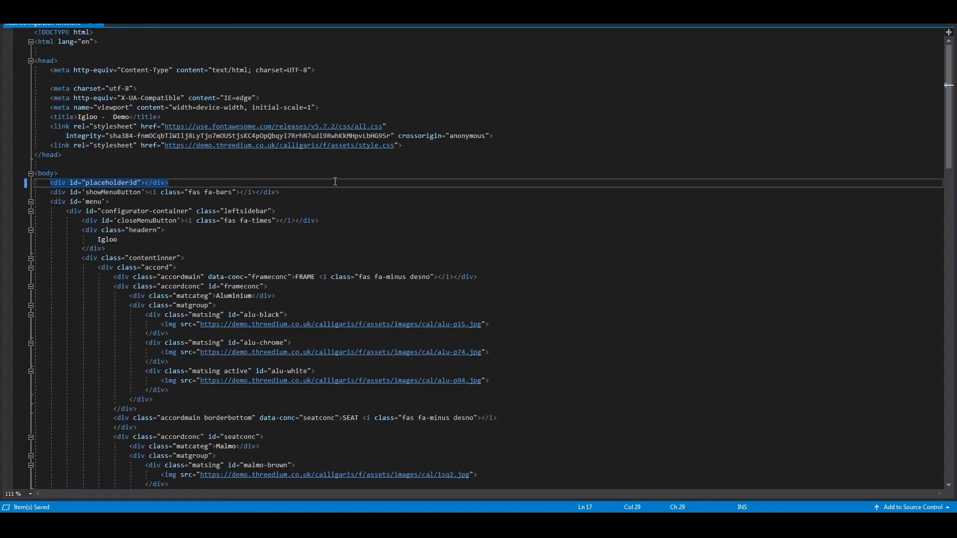
Step: Paste the Unlimited3D script and init options on a new line after the jQuery script
scroll(321, 179, "down", 9)
scroll(322, 179, "down", 7)
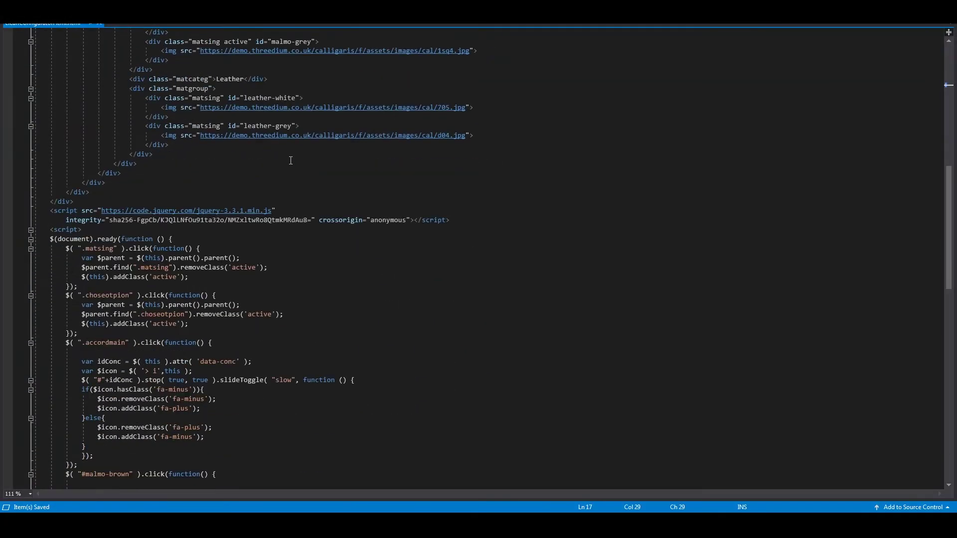
left_click(459, 220)
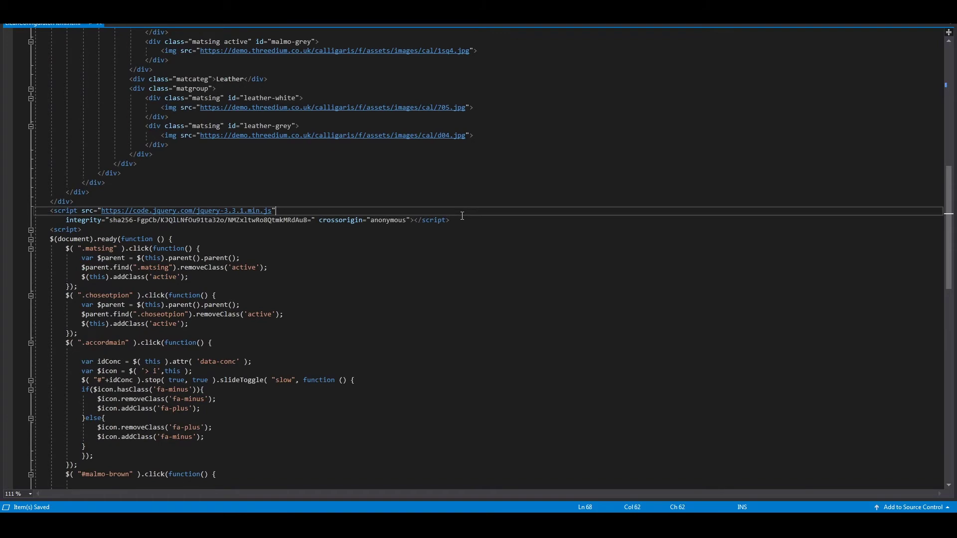
key("Return")
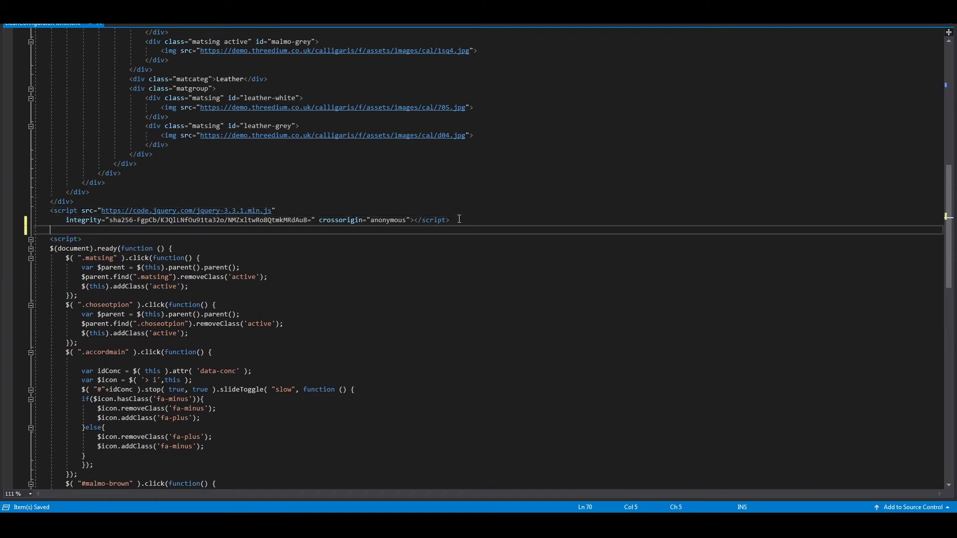
key("ctrl+v")
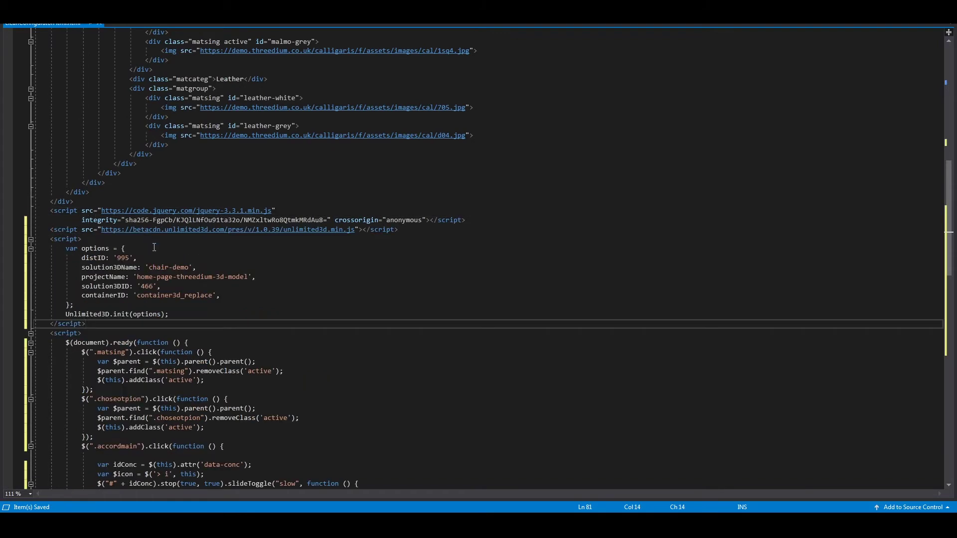
Step: Replace the container3d_replace placeholder with placeholder3d as the containerID
scroll(277, 278, "up", 16)
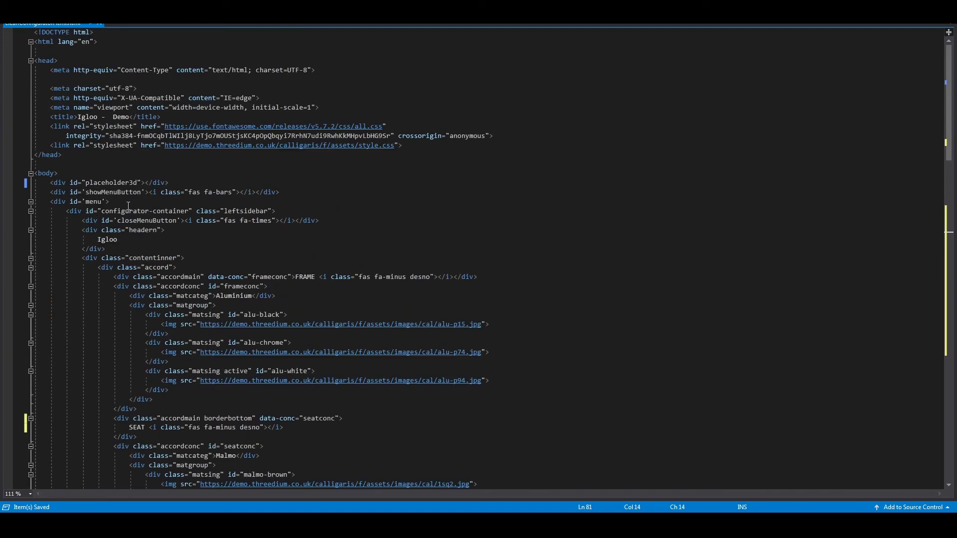
double_click(109, 183)
scroll(191, 171, "down", 13)
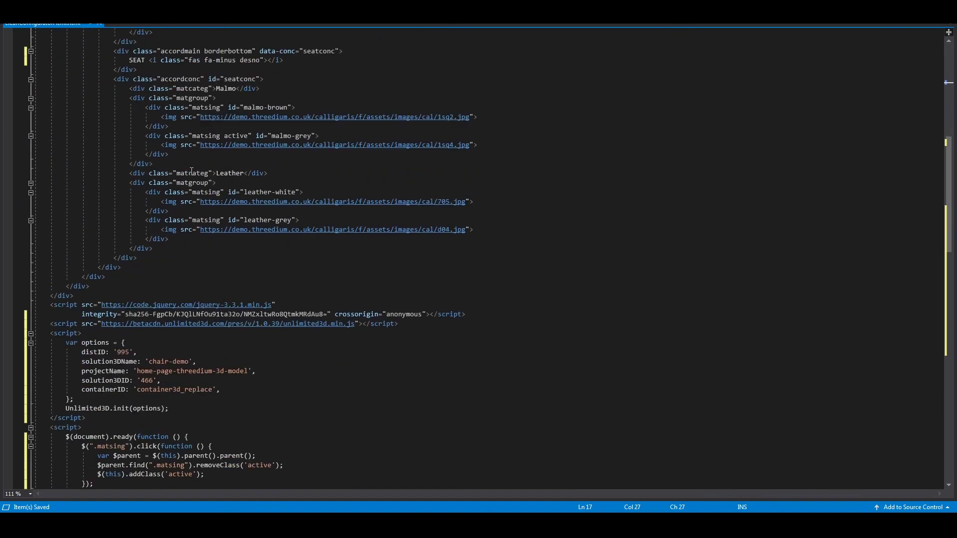
scroll(191, 171, "down", 6)
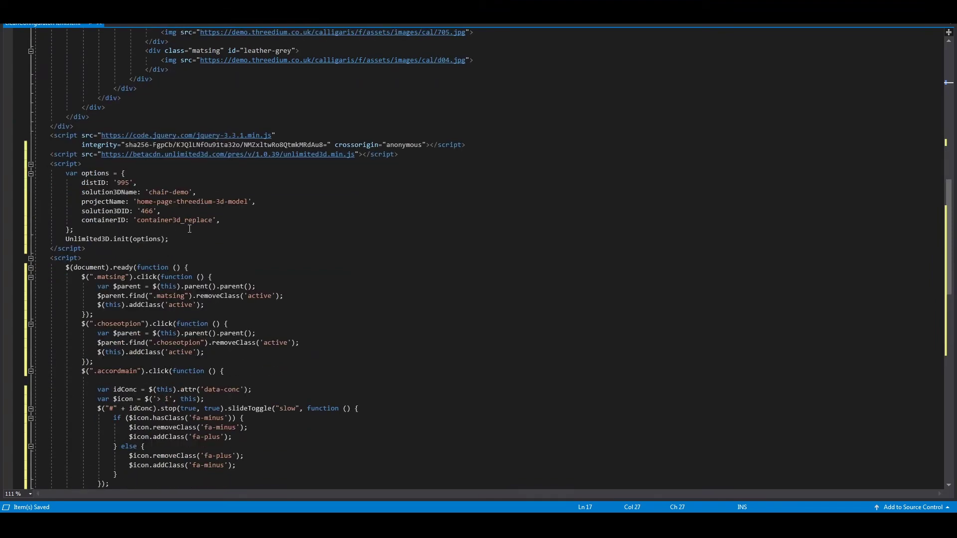
double_click(180, 220)
key("Delete")
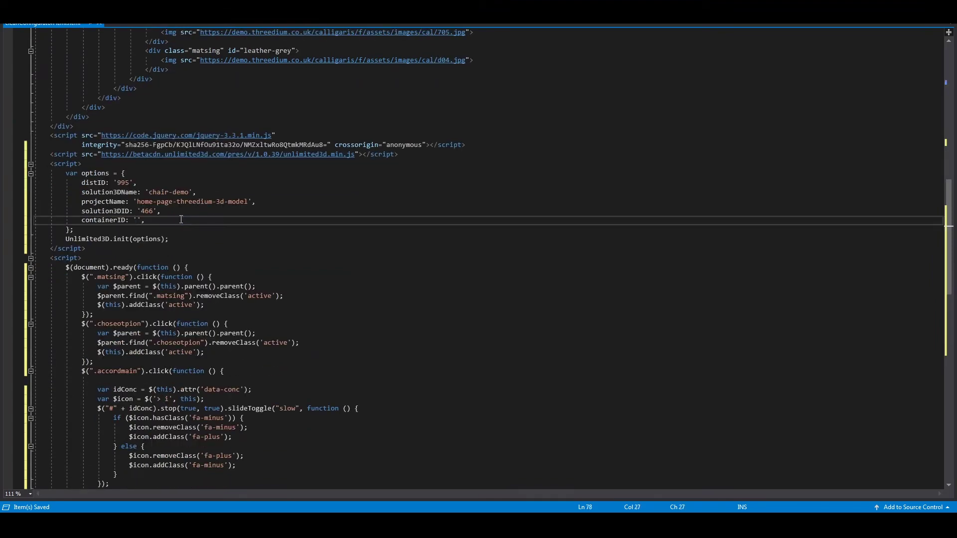
key("ctrl+v")
Step: Paste the Unlimited3D.changeMaterial call into the #leather-white click handler
scroll(332, 176, "down", 11)
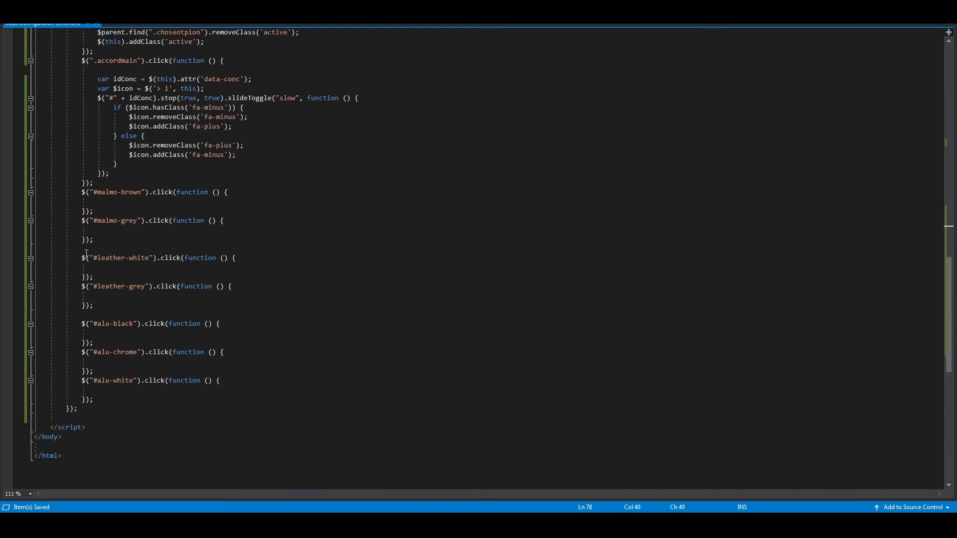
left_click(114, 266)
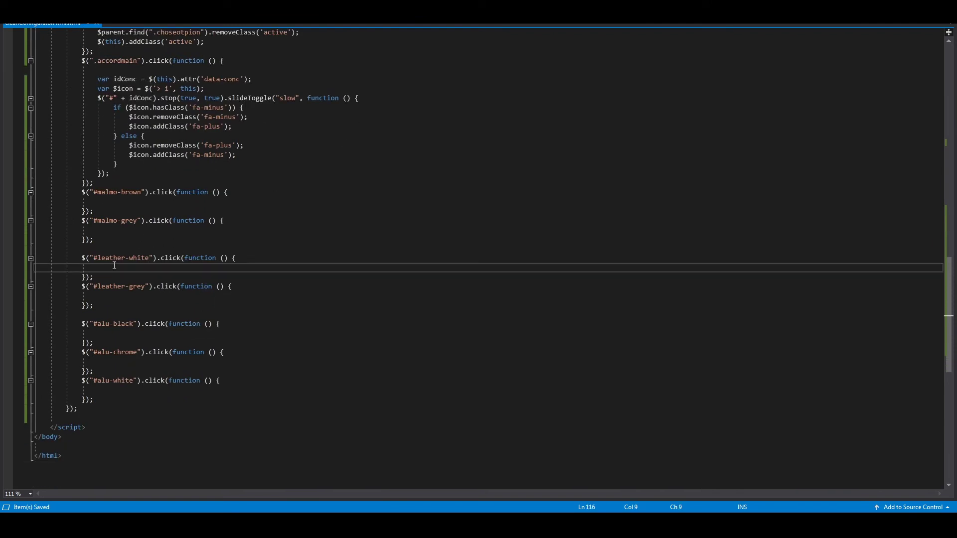
key("ctrl+v")
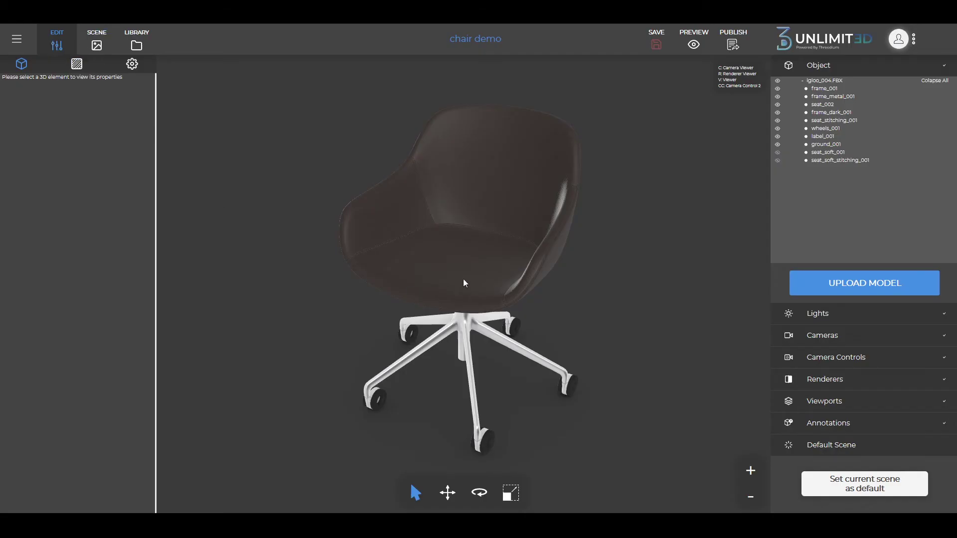
Step: Select the chair seat, copy its Object title seat_002, and return to Visual Studio
left_click_drag(524, 253, 547, 252)
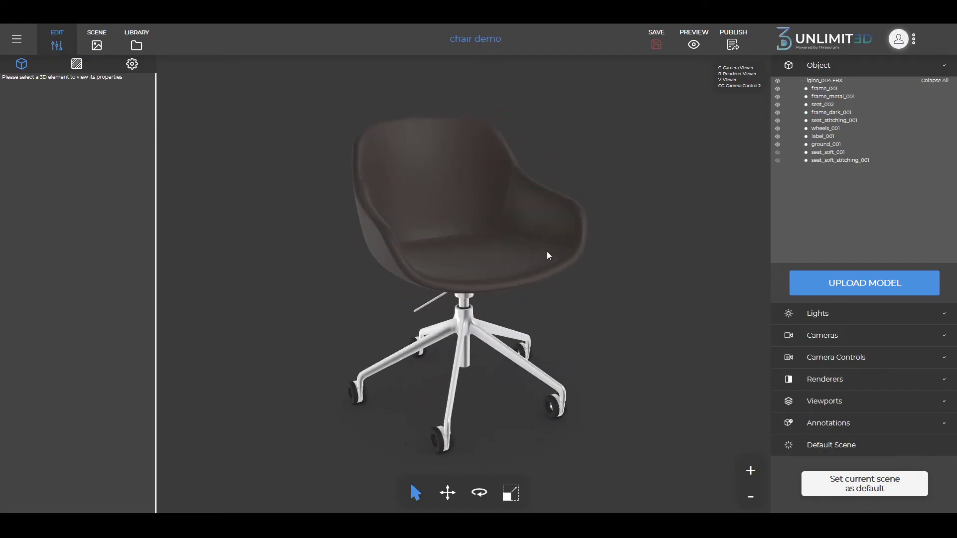
left_click(457, 178)
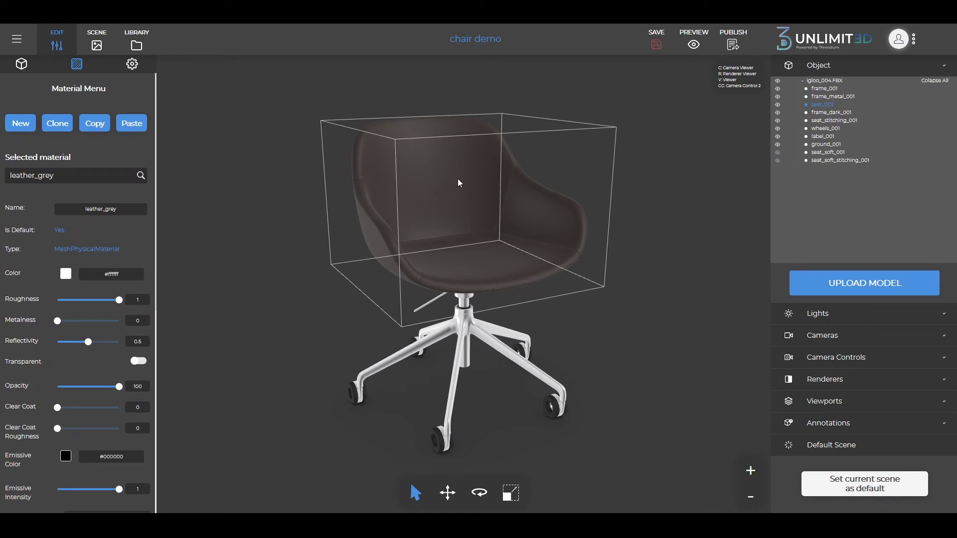
left_click(22, 65)
left_click_drag(141, 116, 49, 110)
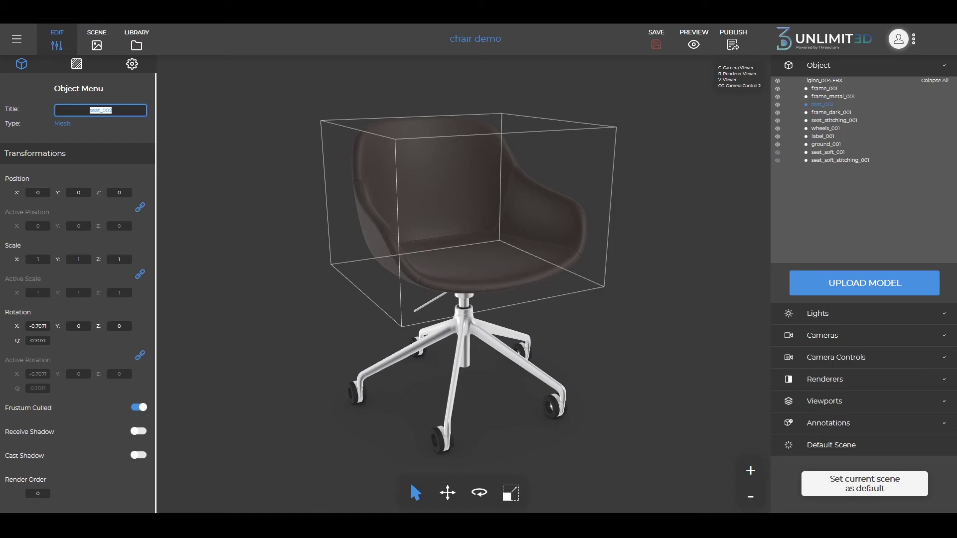
key("alt+Tab")
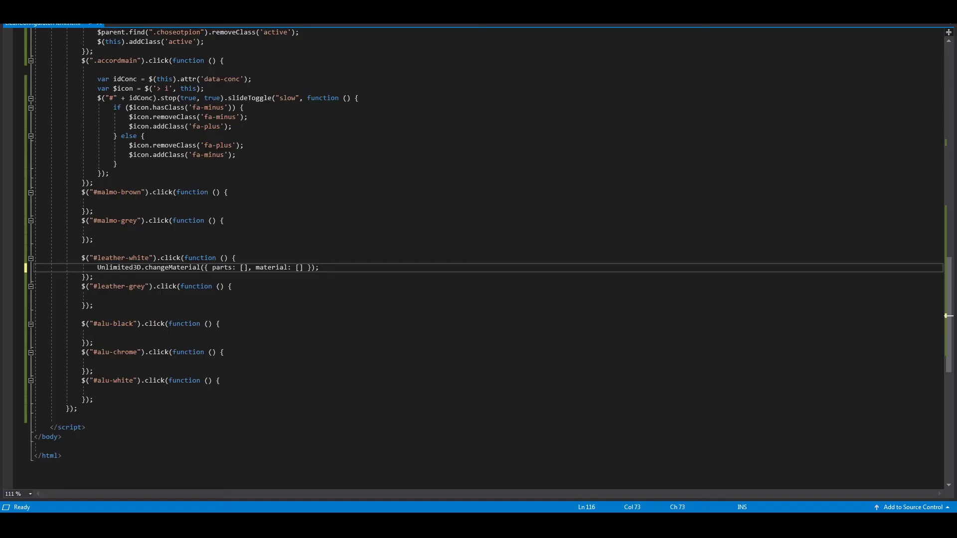
Step: Put 'seat_002' into the leather-white handler's changeMaterial parts array
left_click(244, 268)
type("''")
key("ctrl+v")
key("ctrl+shift+Left")
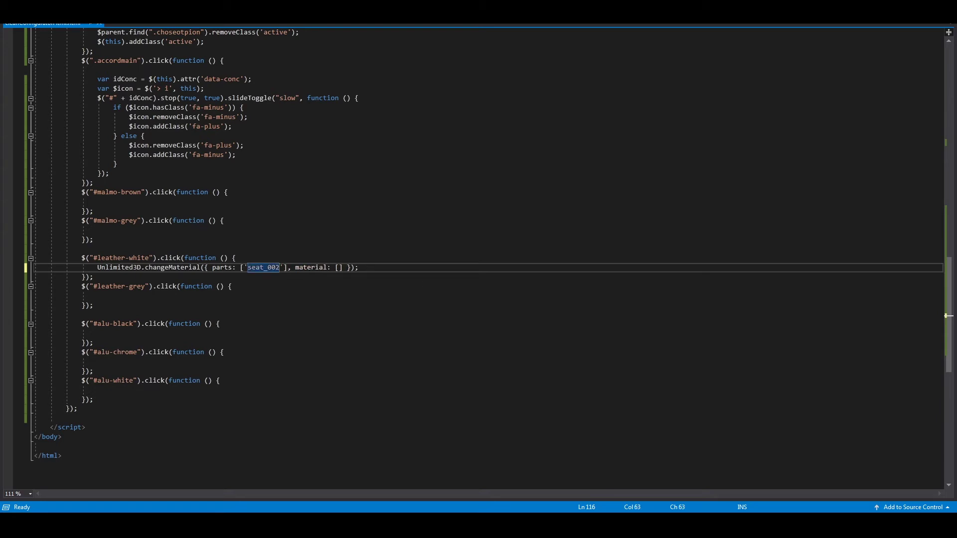
key("alt+Tab")
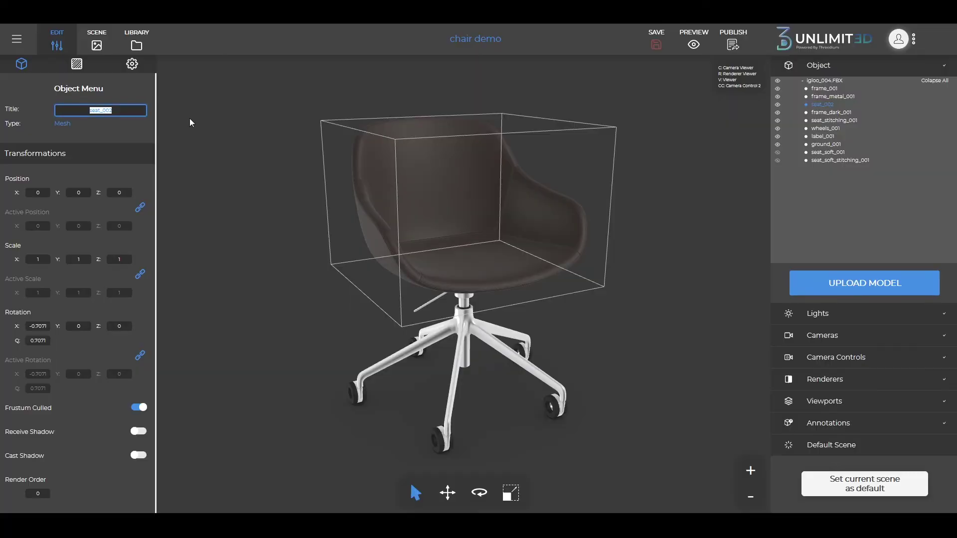
Step: Assign leather_white to the seat from the filtered leather materials and copy its name
left_click(77, 64)
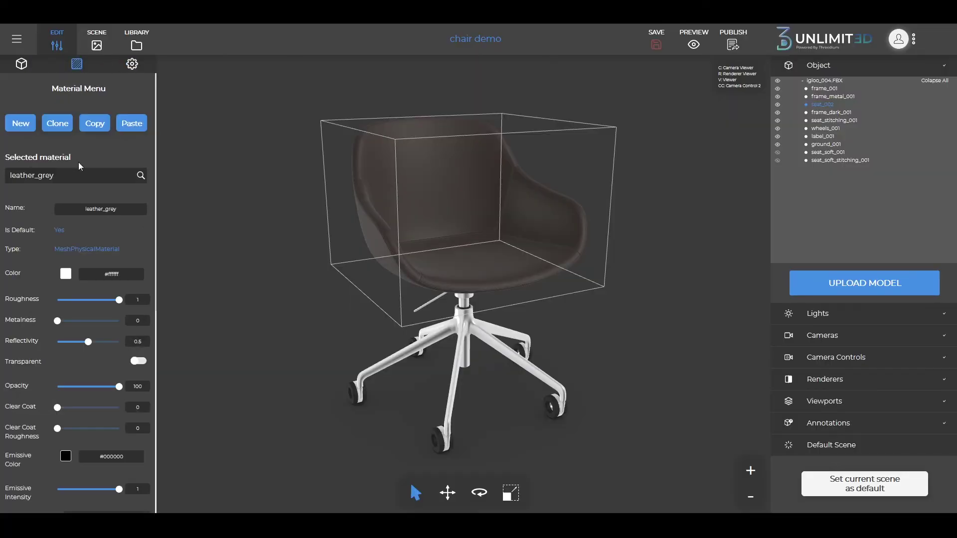
left_click(72, 173)
key("BackSpace")
key("BackSpace")
key("BackSpace")
key("BackSpace")
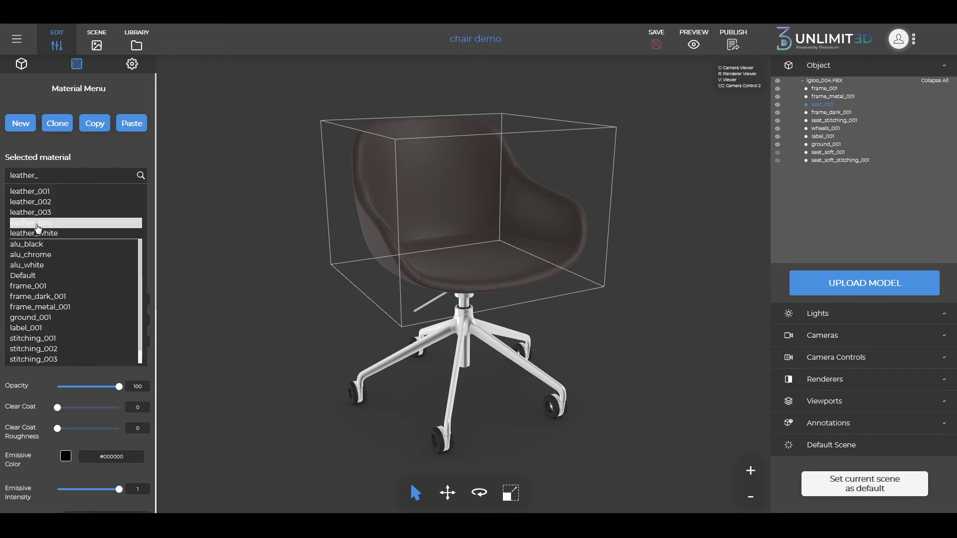
left_click(42, 233)
left_click(77, 175)
key("ctrl+c")
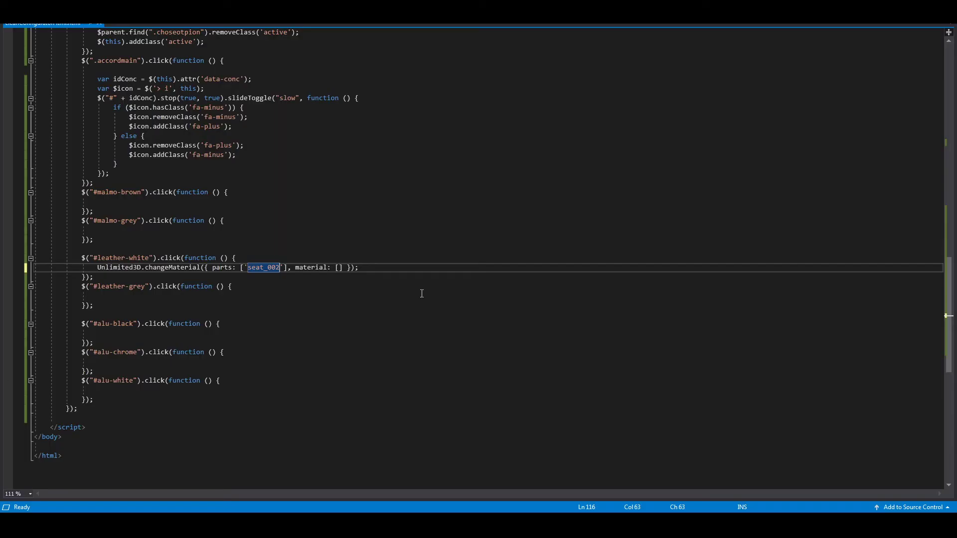
Step: Set the leather-white handler's material array to 'leather_white'
left_click(341, 268)
type("''")
key("BackSpace")
key("BackSpace")
type("''")
key("ctrl+v")
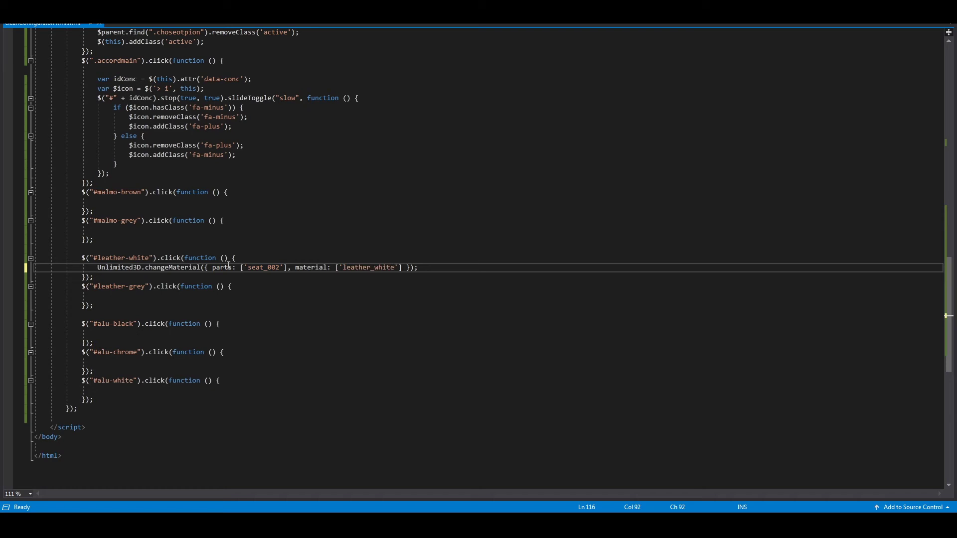
Step: Copy the seat_002 changeMaterial line into the leather-grey handler with the material name cleared
left_click(127, 286)
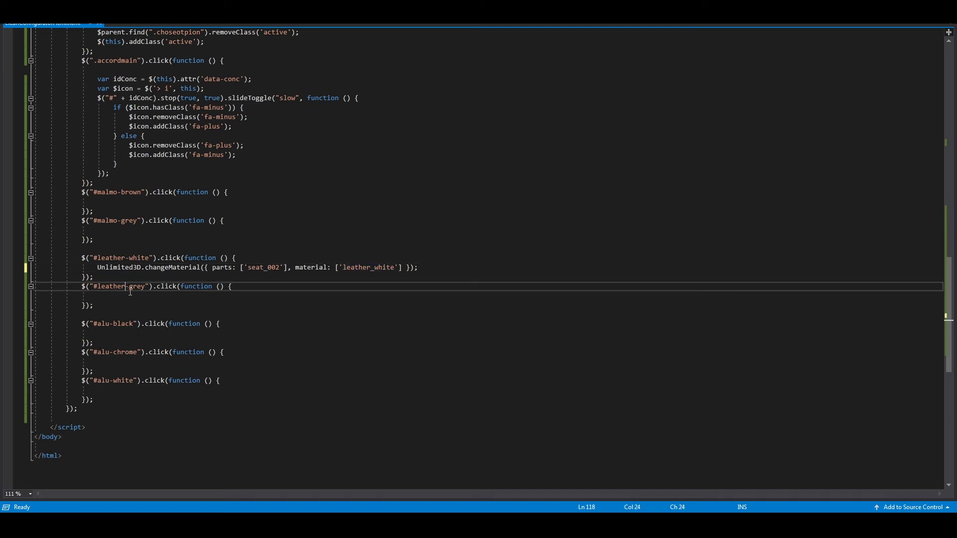
double_click(126, 286)
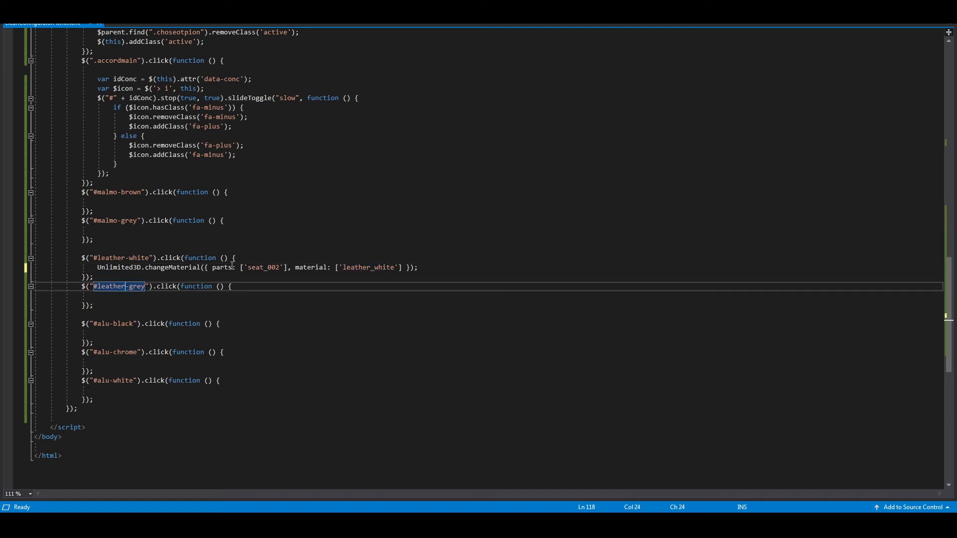
left_click_drag(284, 268, 247, 267)
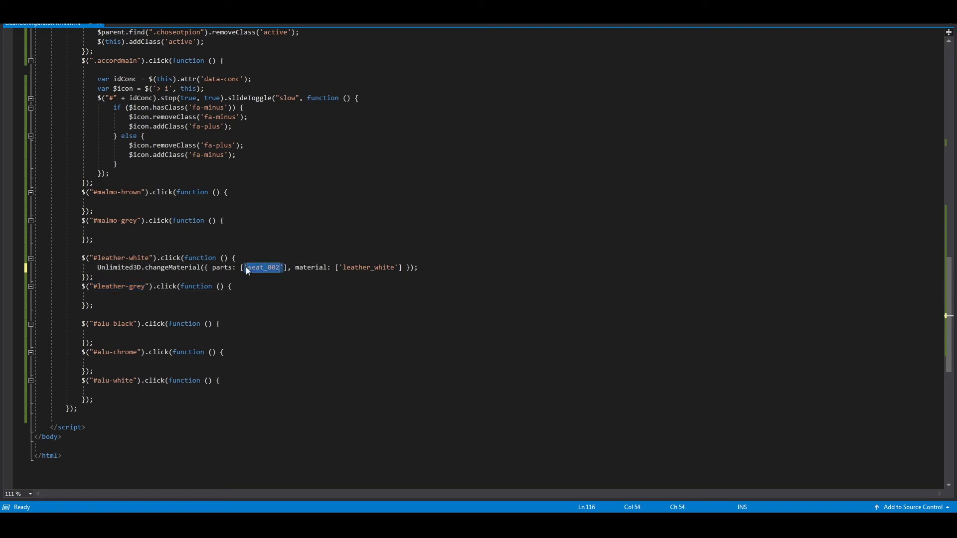
left_click_drag(418, 267, 48, 268)
key("ctrl+c")
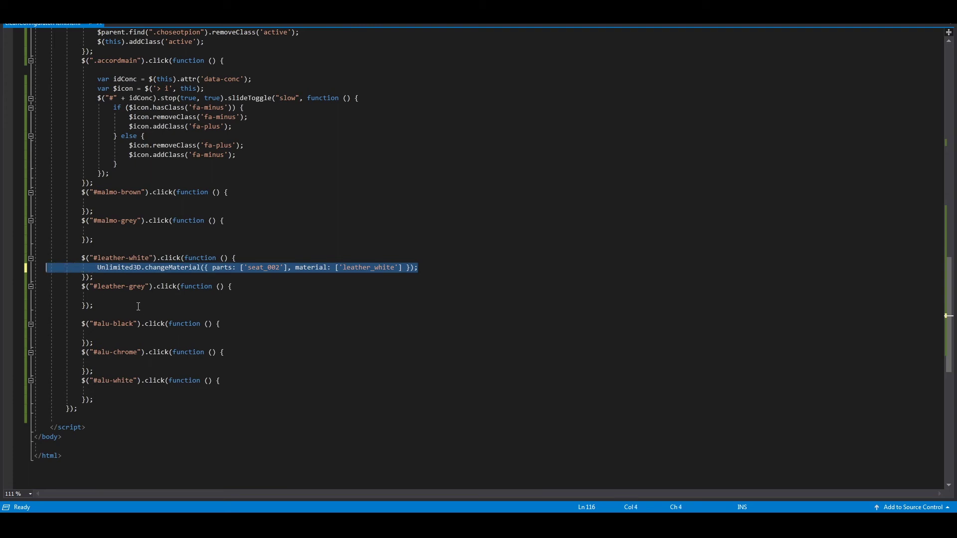
left_click(130, 297)
key("ctrl+v")
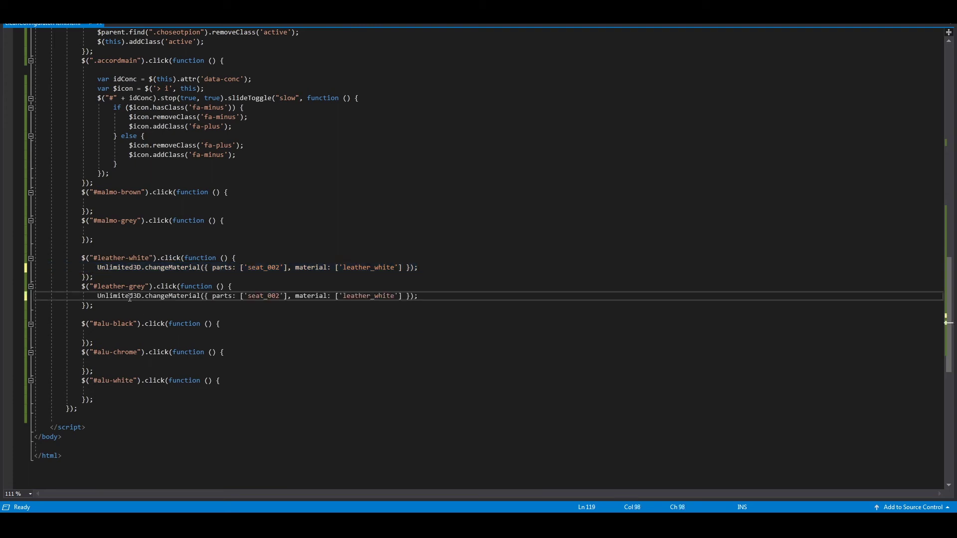
double_click(383, 296)
key("BackSpace")
Step: Apply leather_grey to the seat and paste it as the leather-grey handler's material
key("alt+Tab")
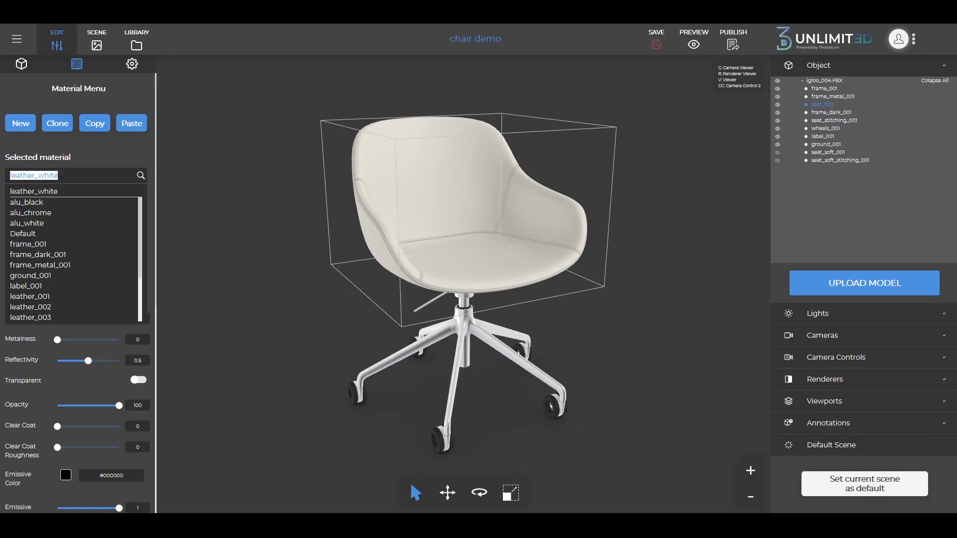
scroll(50, 219, "down", 3)
left_click(50, 219)
key("alt+Tab")
type("leather_grey")
key("ctrl+minus")
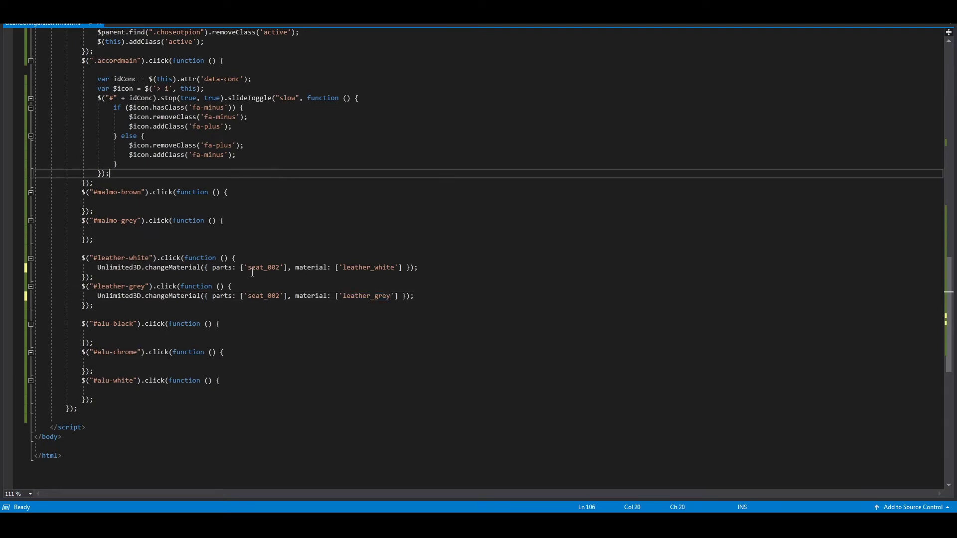
left_click(228, 332)
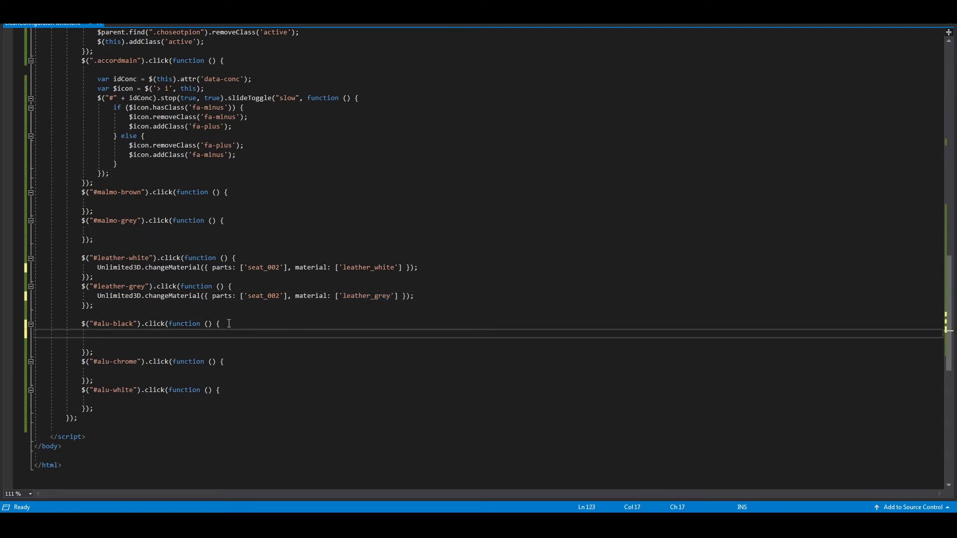
Step: Add a changeMaterial call to the alu-black handler with part 'frame_001'
key("ctrl+v")
key("alt+Tab")
left_click(21, 63)
key("ctrl+c")
key("alt+Tab")
left_click(247, 333)
key("ctrl+v")
Step: Apply alu_black to the frame and set it as the alu-black handler's material
key("alt+Tab")
left_click(76, 64)
left_click(26, 191)
key("ctrl+c")
key("alt+Tab")
left_click(345, 333)
key("ctrl+v")
Step: Copy the frame_001 call into the alu-chrome handler with material changed to alu_chrome
scroll(253, 276, "down", 3)
left_click(254, 277)
key("ctrl+v")
key("Down")
key("shift+Delete")
key("alt+Tab")
left_click(50, 175)
left_click(30, 202)
double_click(30, 175)
key("ctrl+c")
key("alt+Tab")
double_click(366, 286)
key("ctrl+v")
Step: Give the alu-white handler a frame_001 call using alu_white, save, and reload the page
key("Home")
key("shift+Down")
key("ctrl+c")
key("Down")
key("Down")
key("ctrl+v")
key("BackSpace")
key("BackSpace")
key("BackSpace")
key("BackSpace")
key("BackSpace")
key("BackSpace")
type("white")
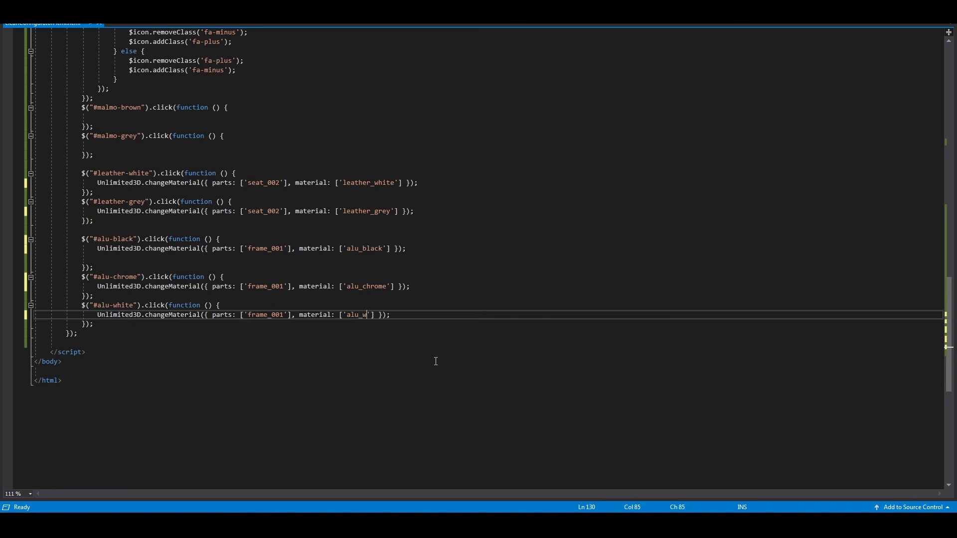
key("ctrl+w")
key("ctrl+s")
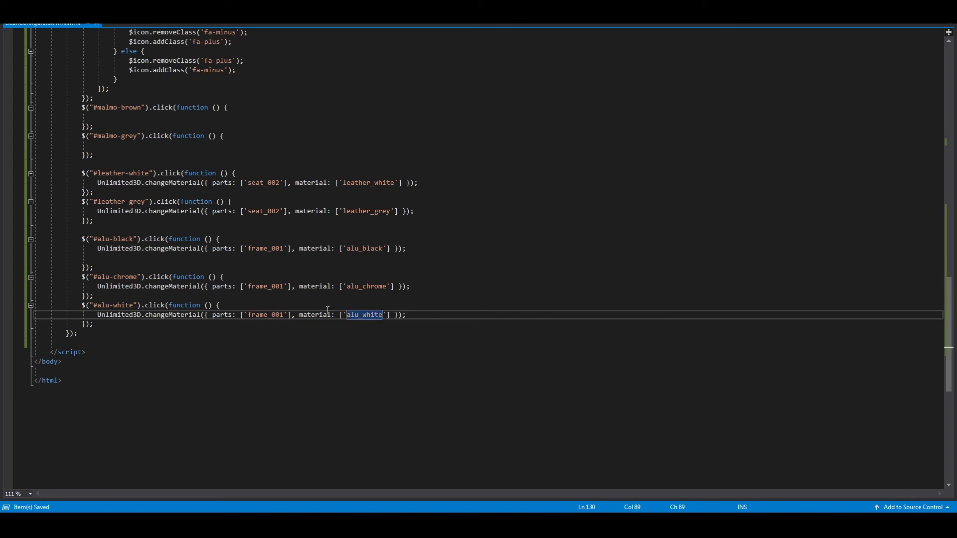
key("ctrl+shift+w")
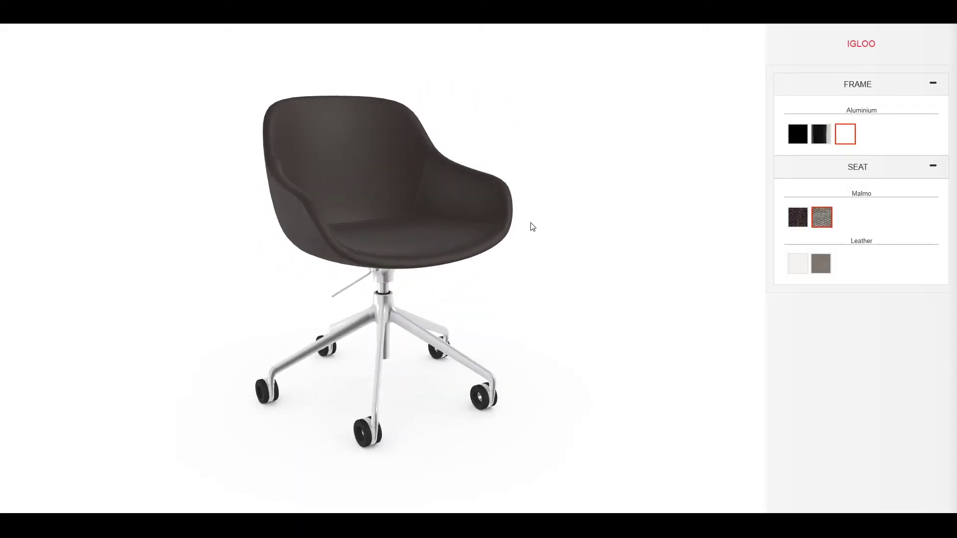
Step: Try the black, chrome and white frame swatches, then white and grey leather, and rotate the chair
left_click(799, 133)
left_click(822, 137)
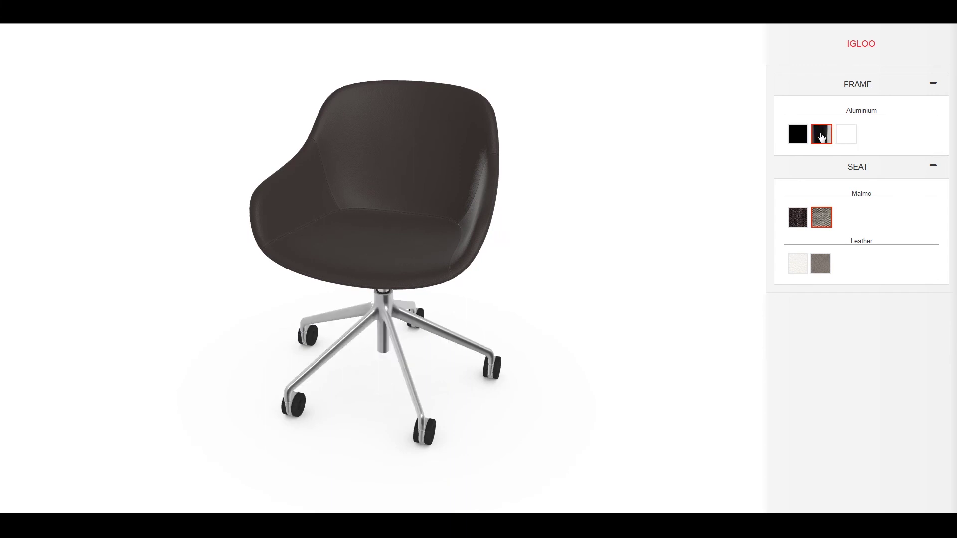
left_click(848, 136)
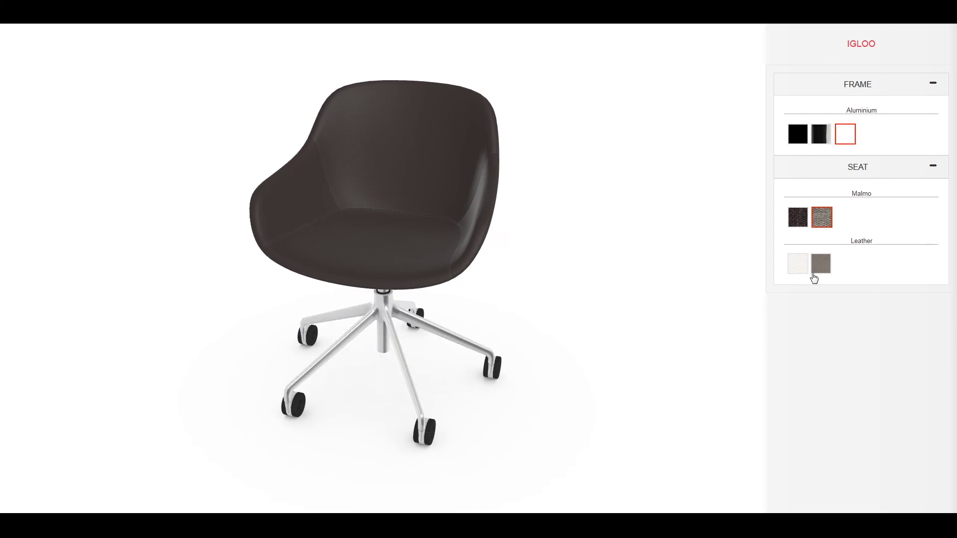
left_click(798, 269)
left_click(822, 263)
left_click_drag(535, 250, 402, 234)
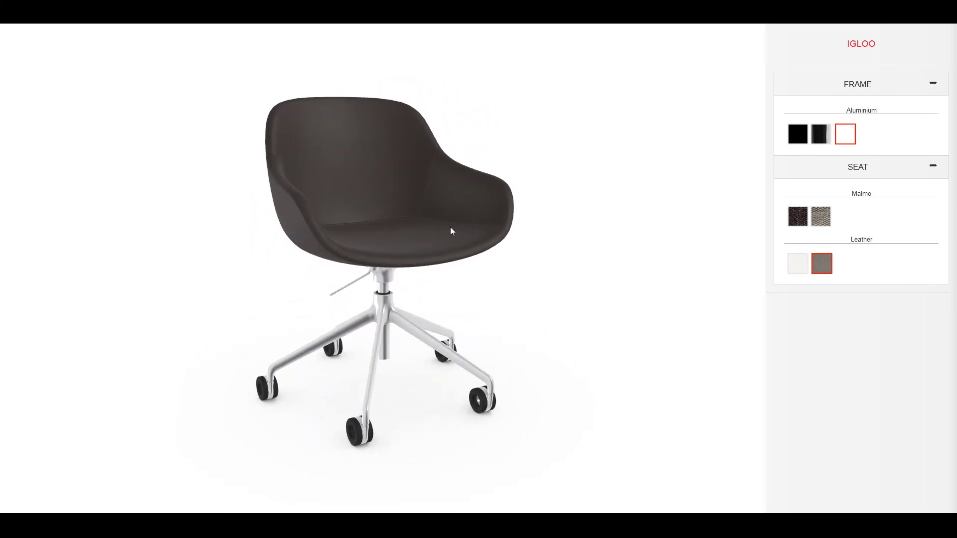
left_click_drag(361, 202, 349, 194)
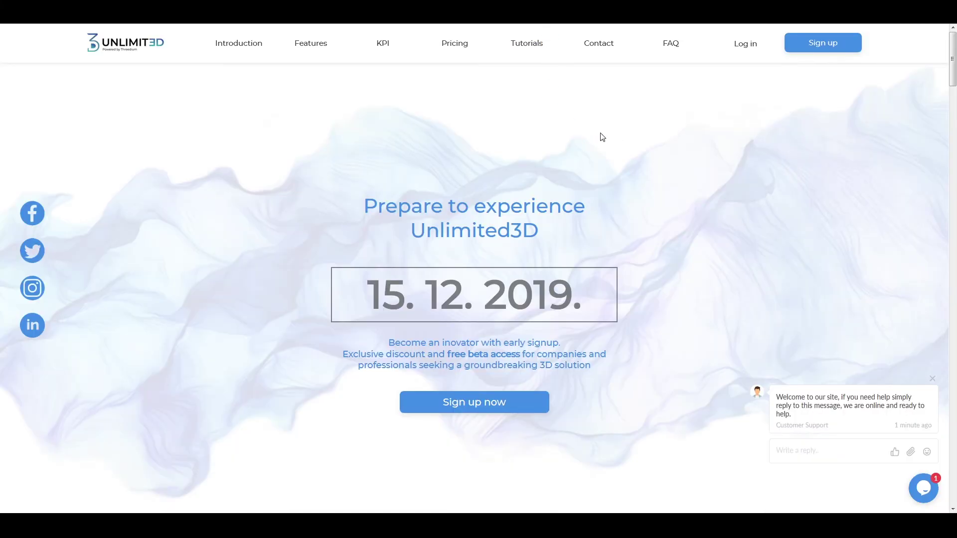
Step: Go to Pricing, open Compare plans, and scroll through the plan comparison table
left_click(453, 46)
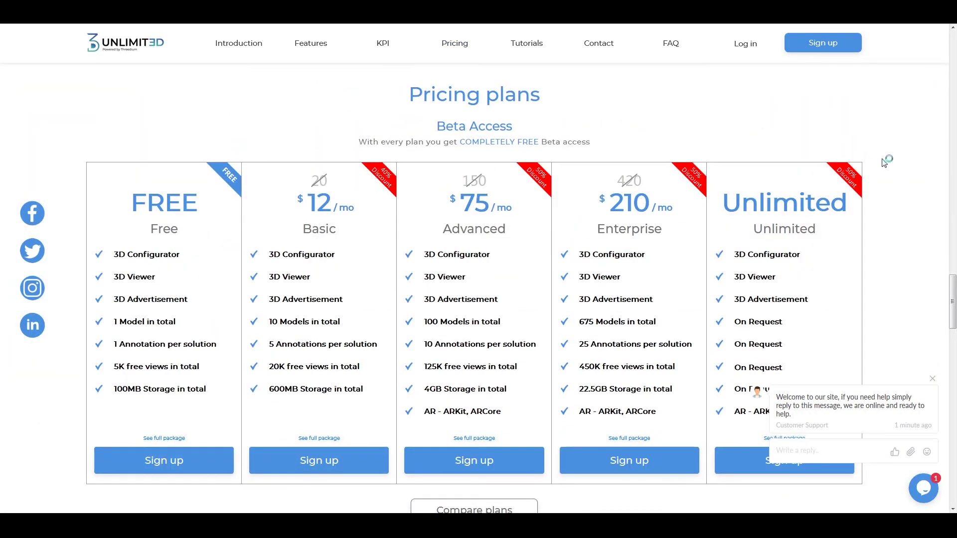
scroll(885, 215, "down", 1)
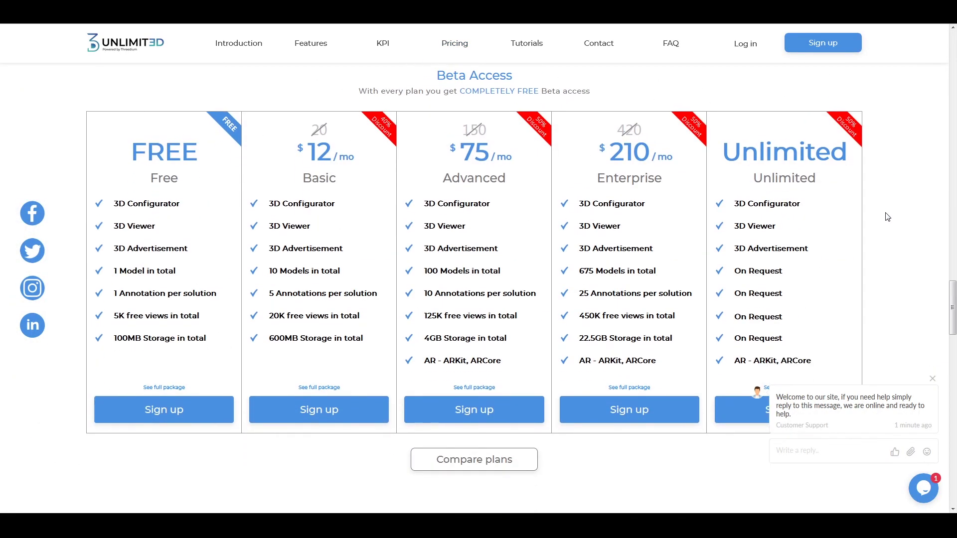
left_click(474, 460)
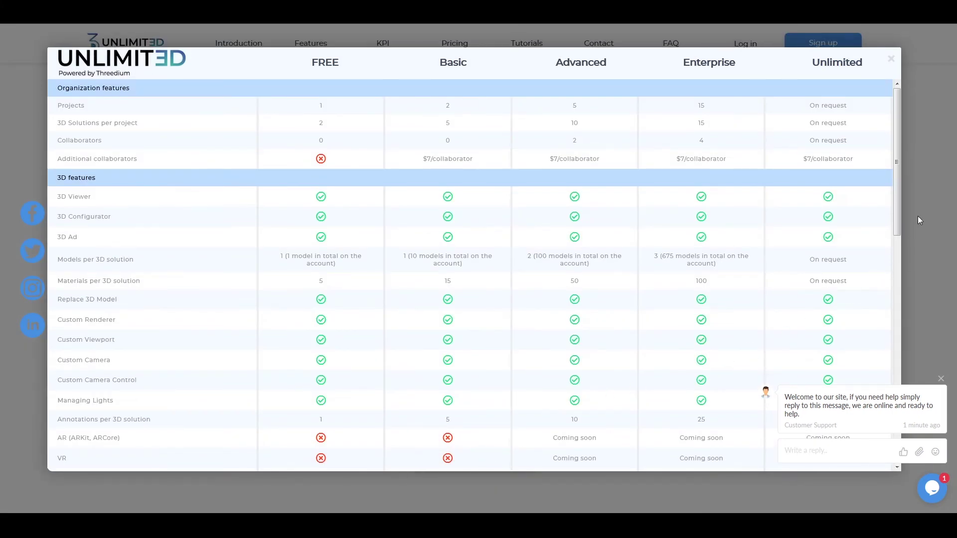
scroll(896, 181, "down", 5)
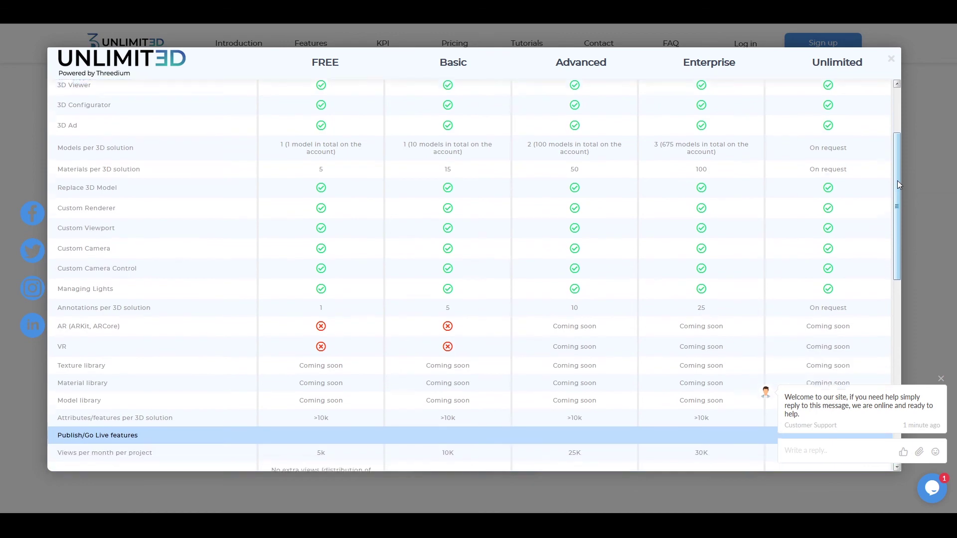
scroll(898, 183, "down", 6)
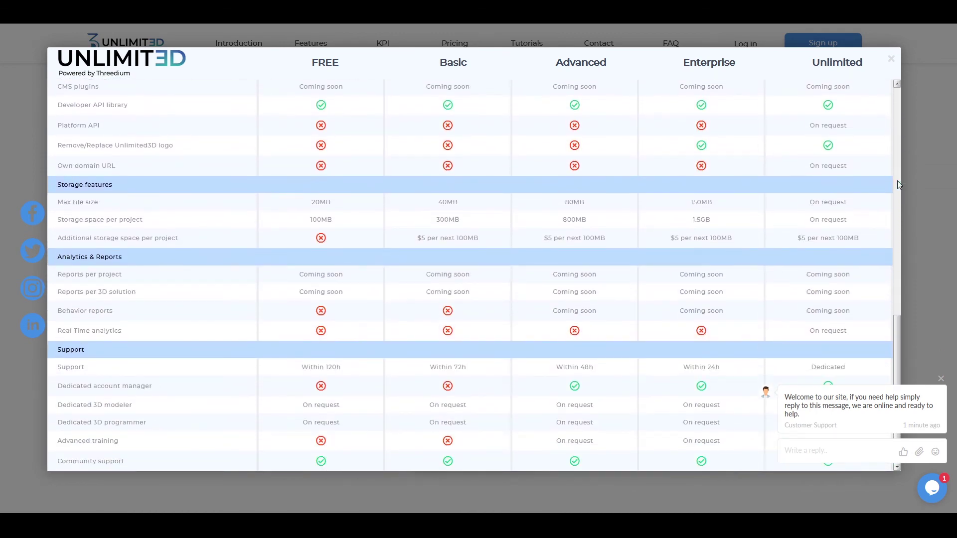